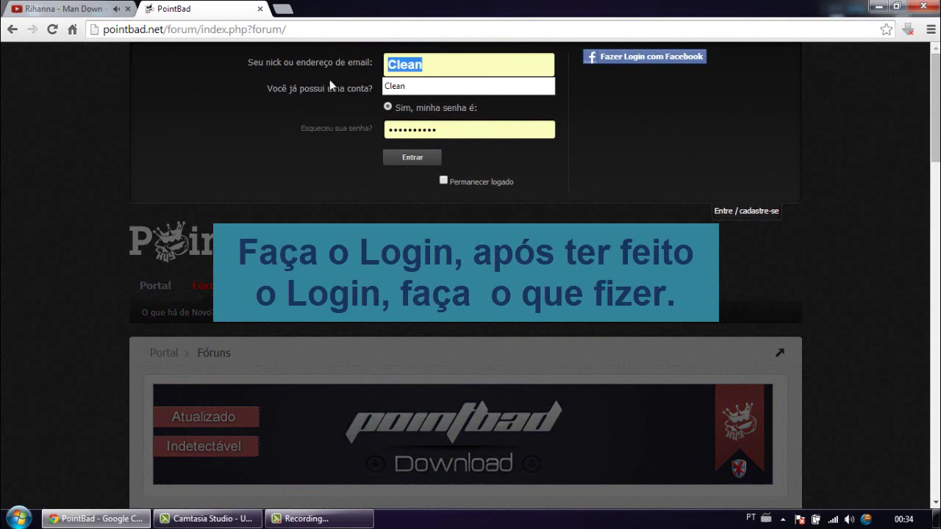
- Log in to the PointBad forum with the account nickname and password
text(Clean)
key(Tab)
text(•••••••)
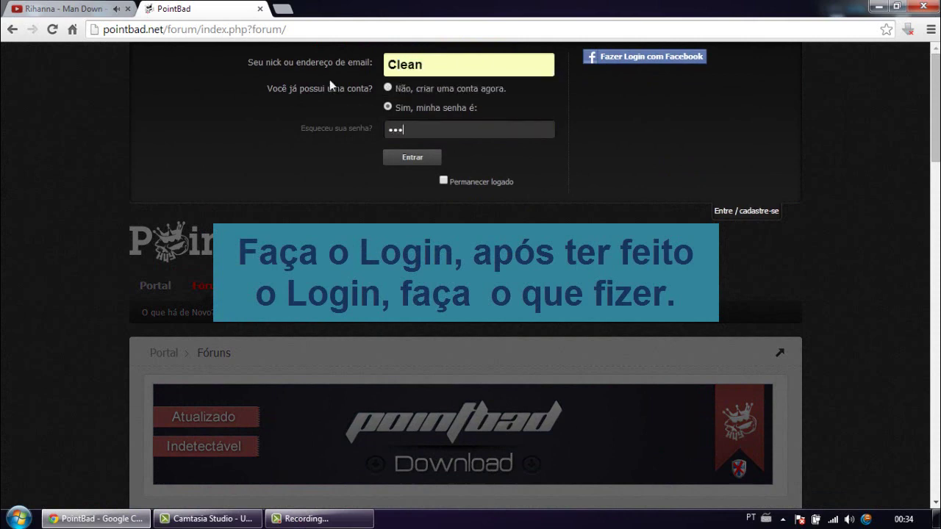
text(***)
key(Return)
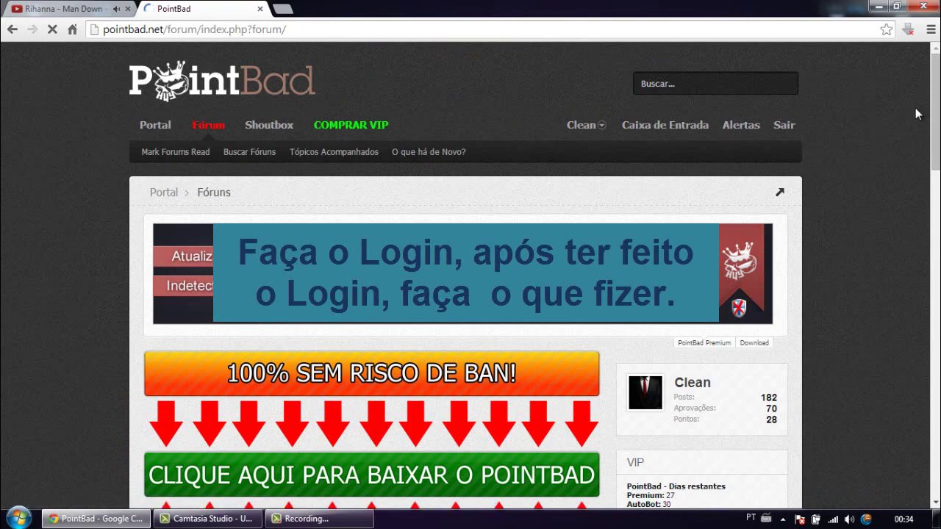
- Open the client panel through the forum's COMPRAR VIP link
scroll(934, 100, down, 9)
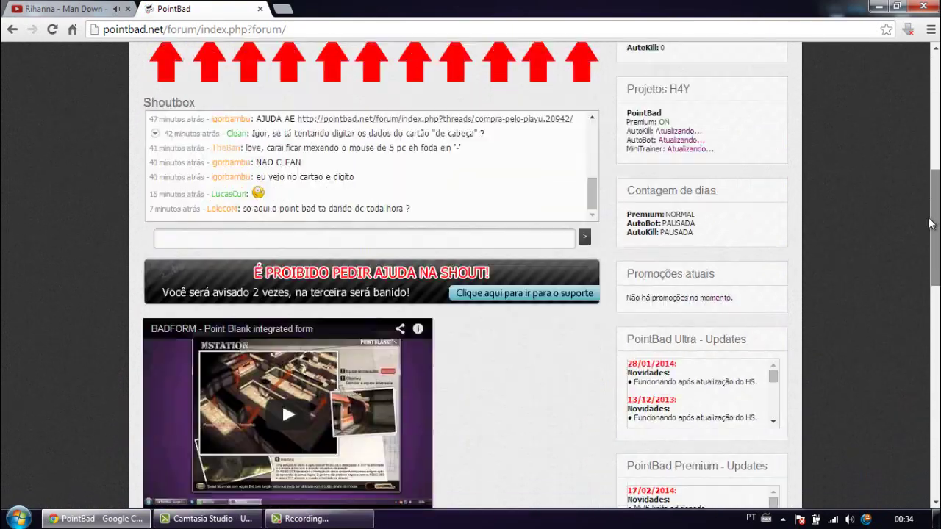
scroll(936, 158, up, 8)
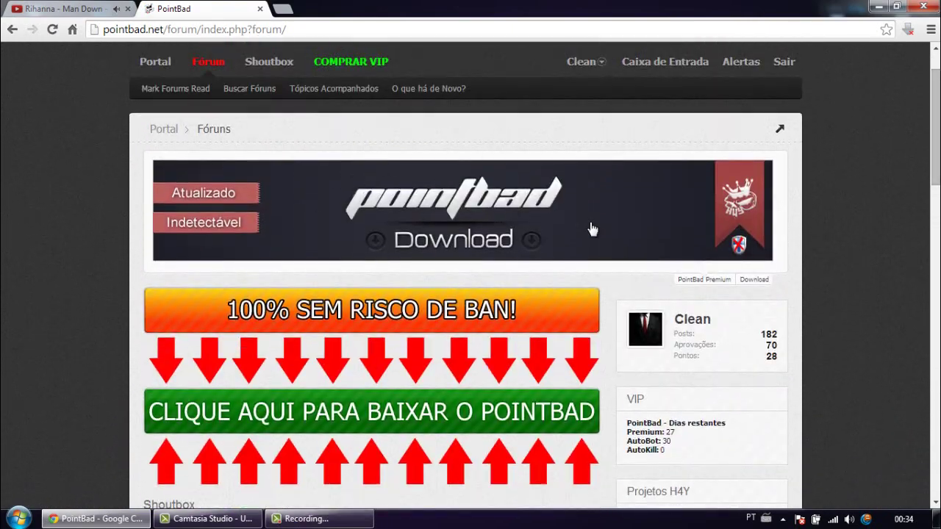
scroll(936, 103, up, 1)
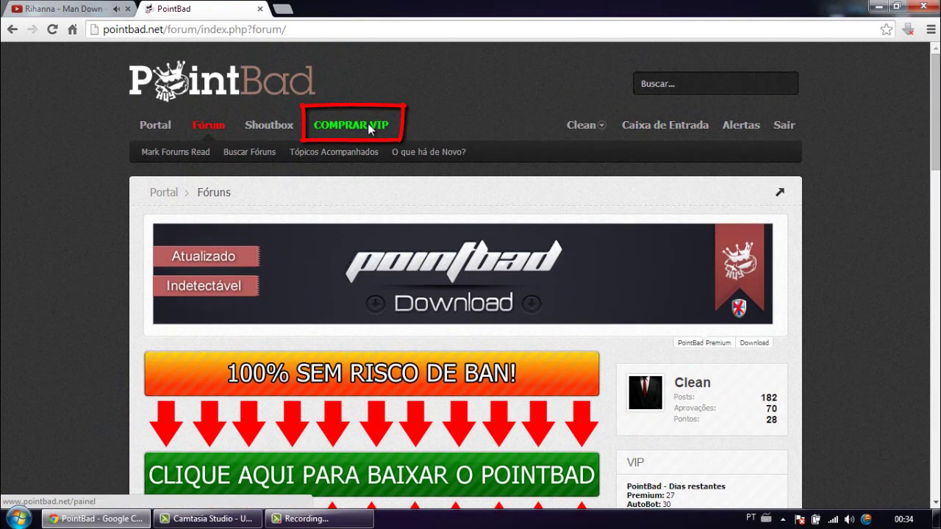
click(375, 125)
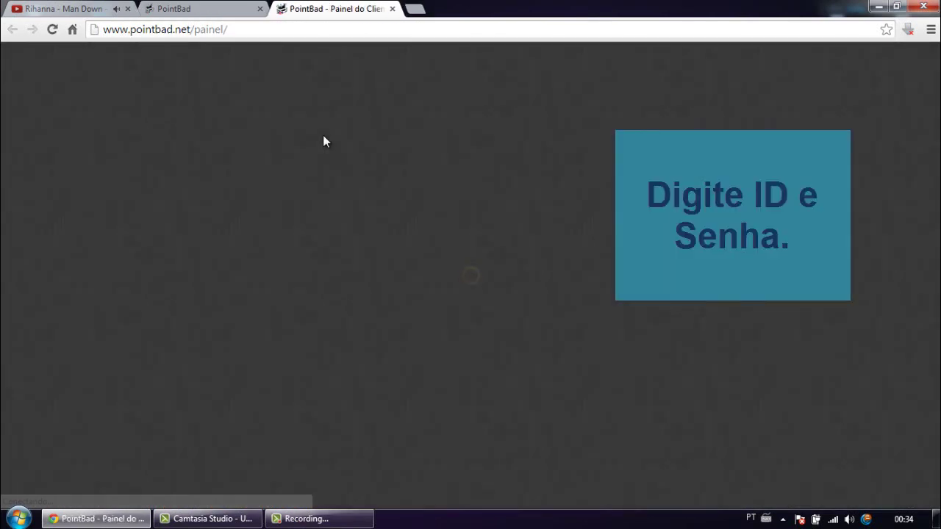
- Log in to the PointBad client panel with the prefilled credentials
click(376, 204)
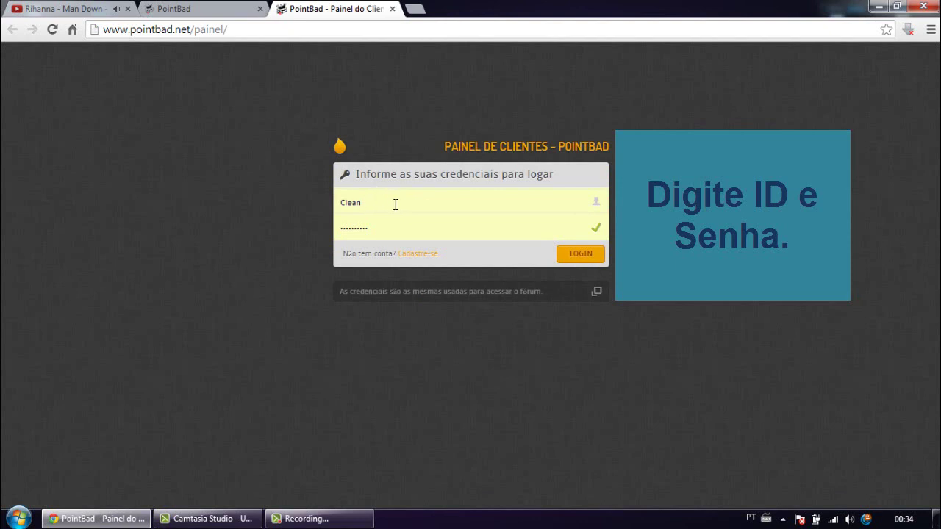
key(Tab)
key(Return)
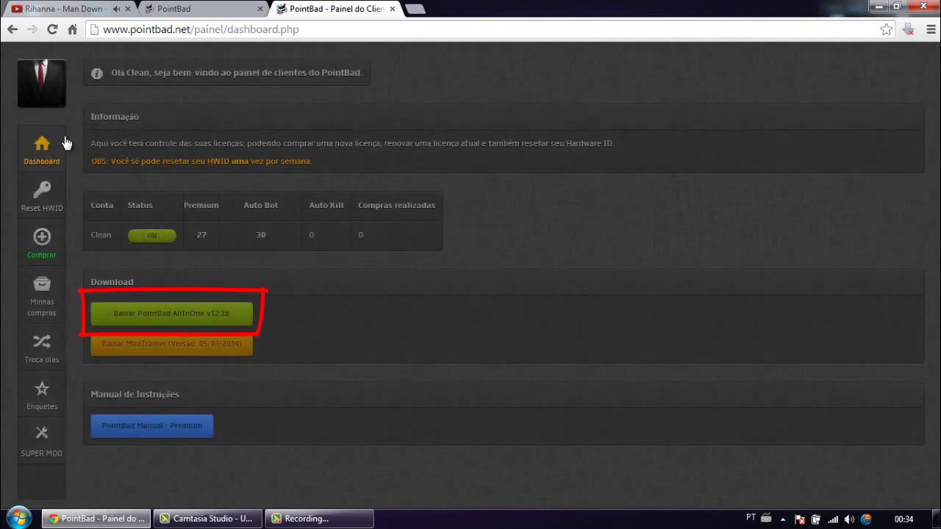
- Download PointBad AllInOne v12.1b and open the subfolder inside the archive's 12-07-14 folder
click(218, 313)
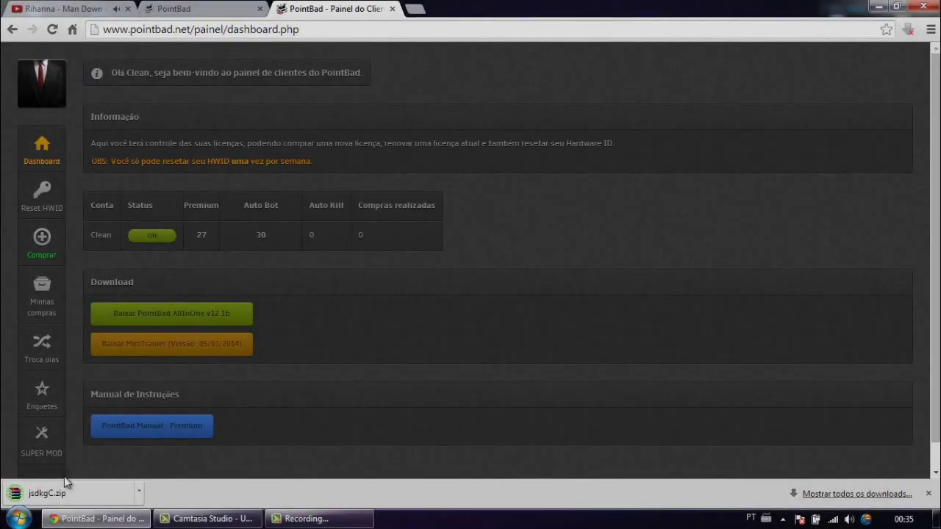
click(62, 494)
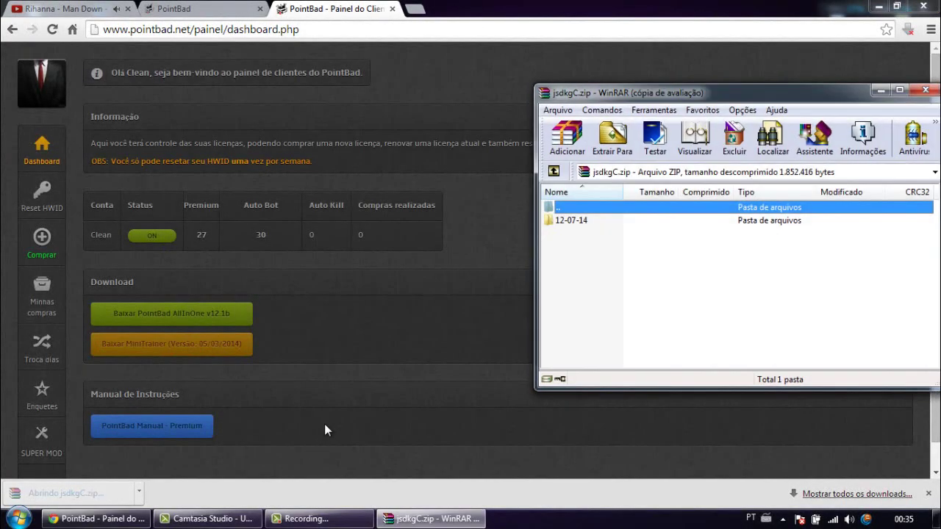
click(567, 294)
double_click(577, 222)
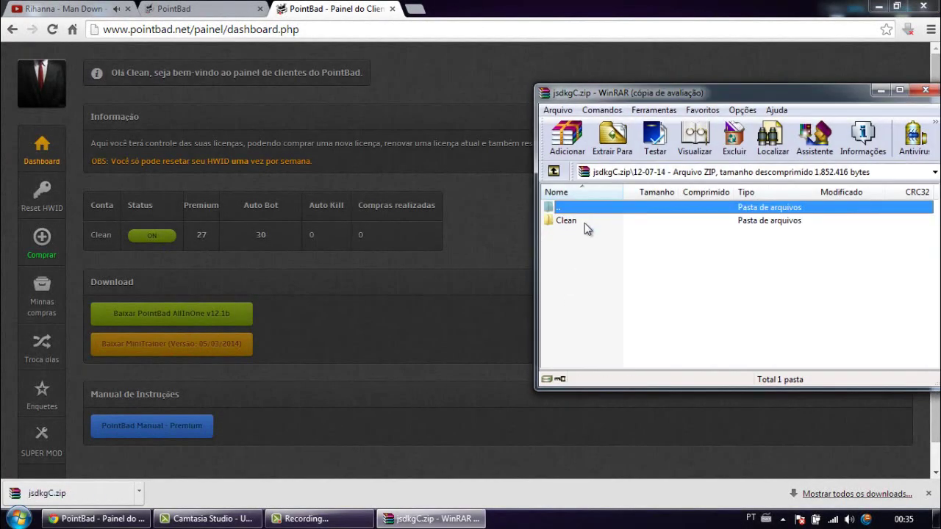
double_click(570, 220)
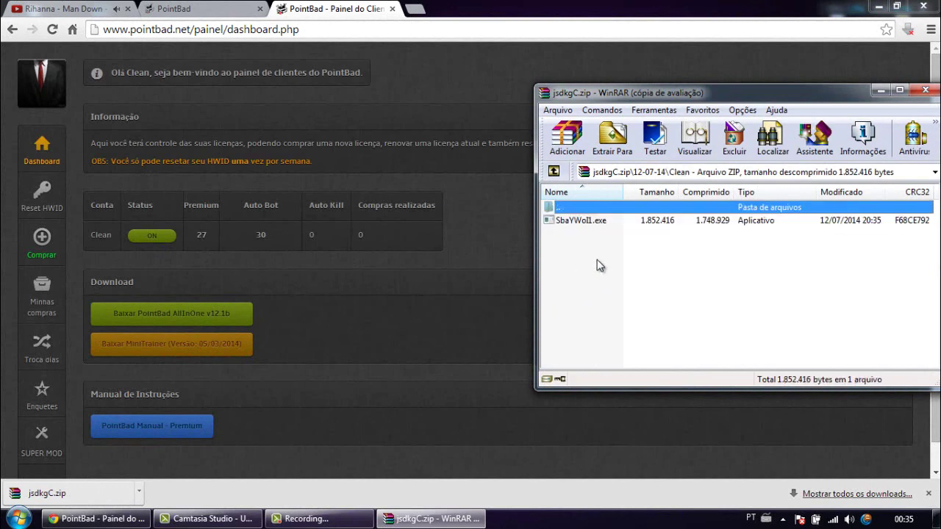
- Run SbaYWoI1.exe from the archive and complete the installer's check for required programs
click(588, 223)
double_click(588, 222)
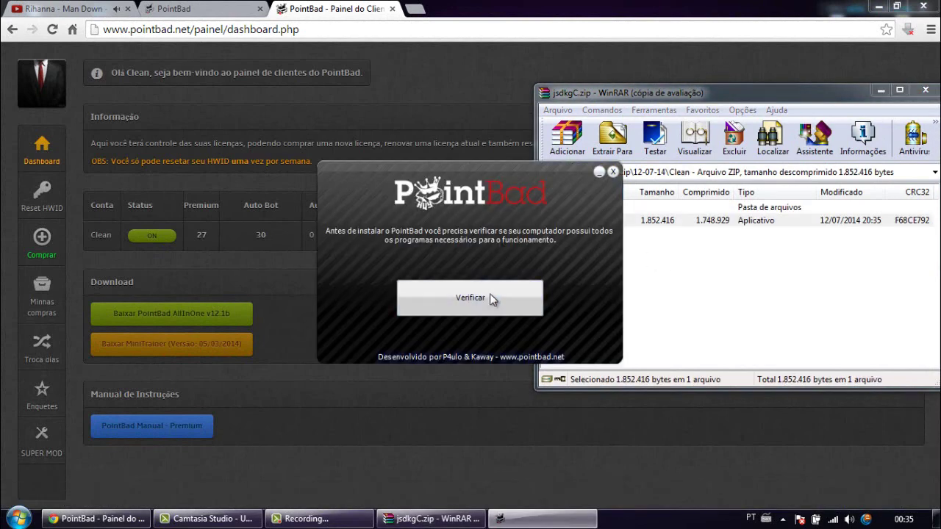
click(465, 299)
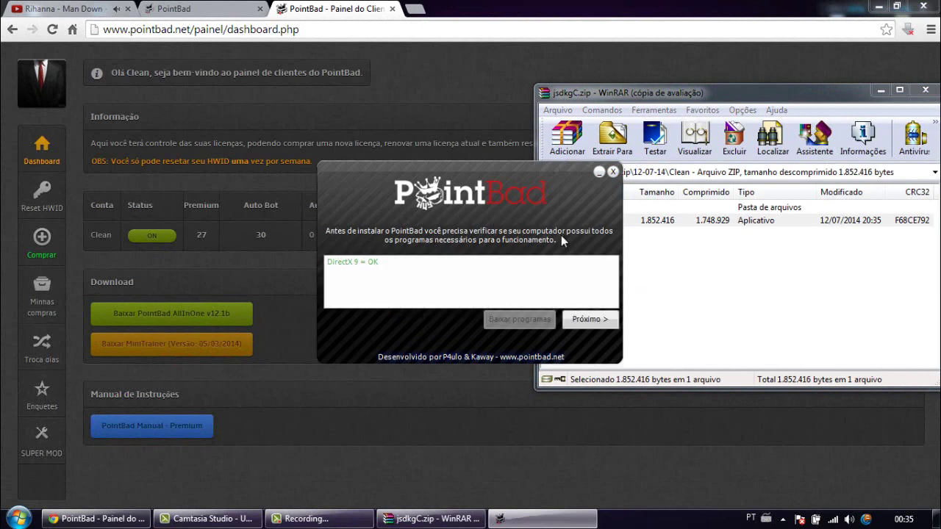
click(588, 319)
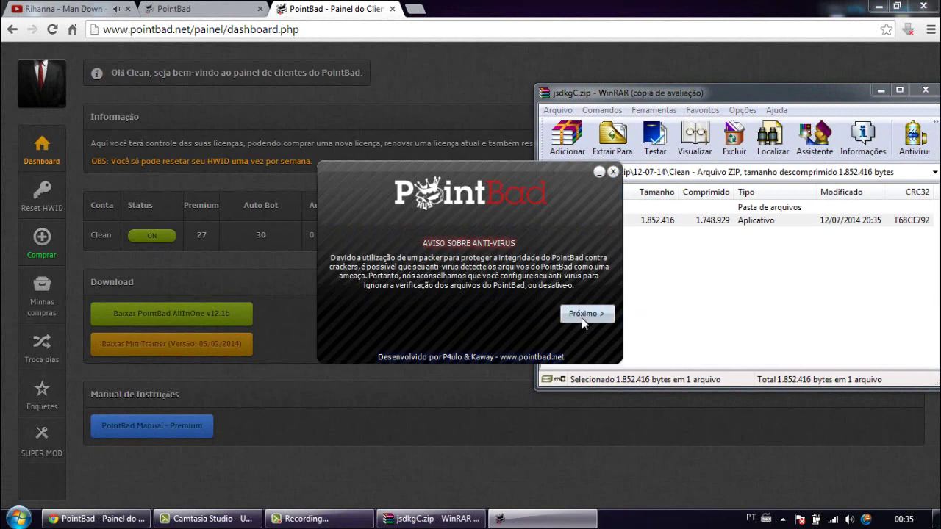
- Check the hidden tray icons and the list of installed programs for an antivirus
click(782, 519)
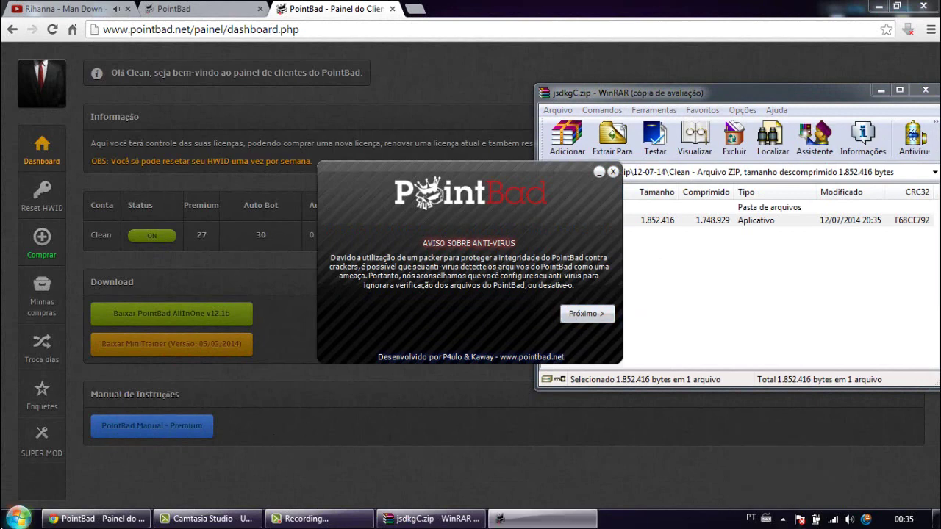
click(18, 518)
click(222, 315)
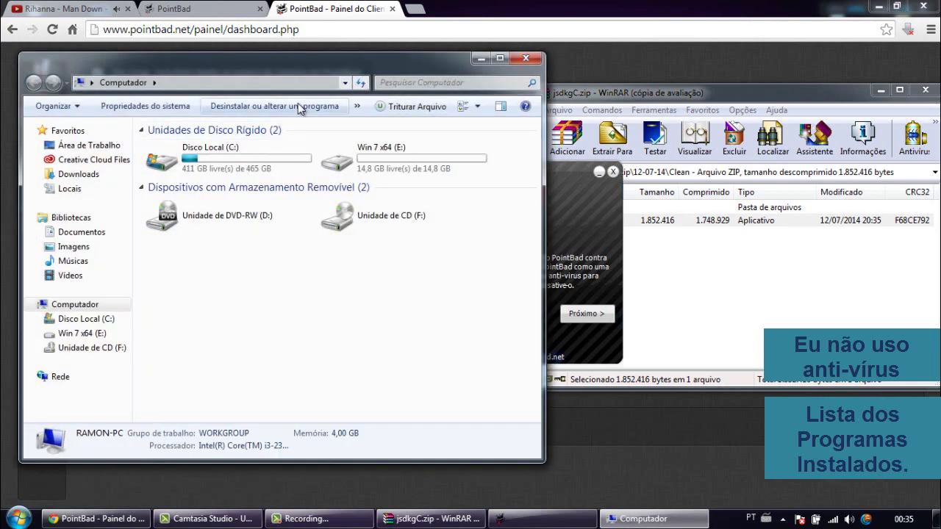
click(302, 108)
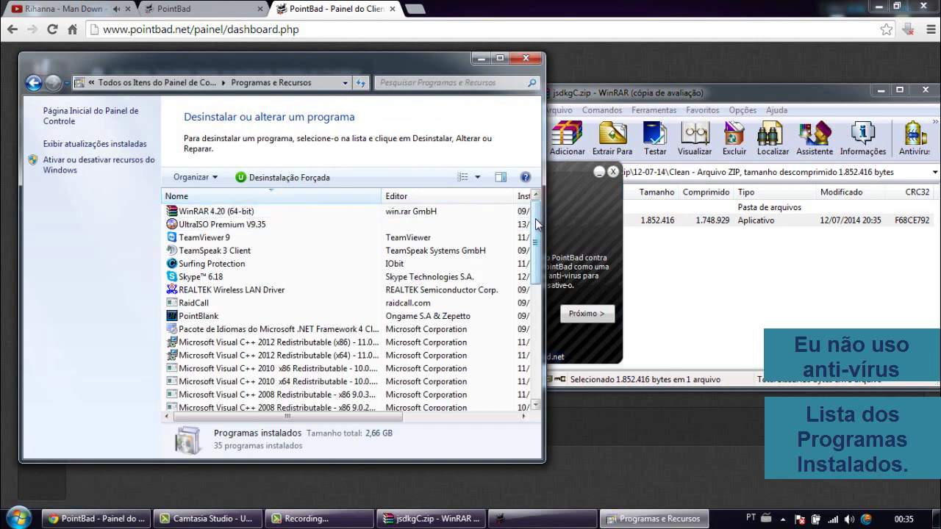
drag(536, 224, 529, 346)
click(525, 57)
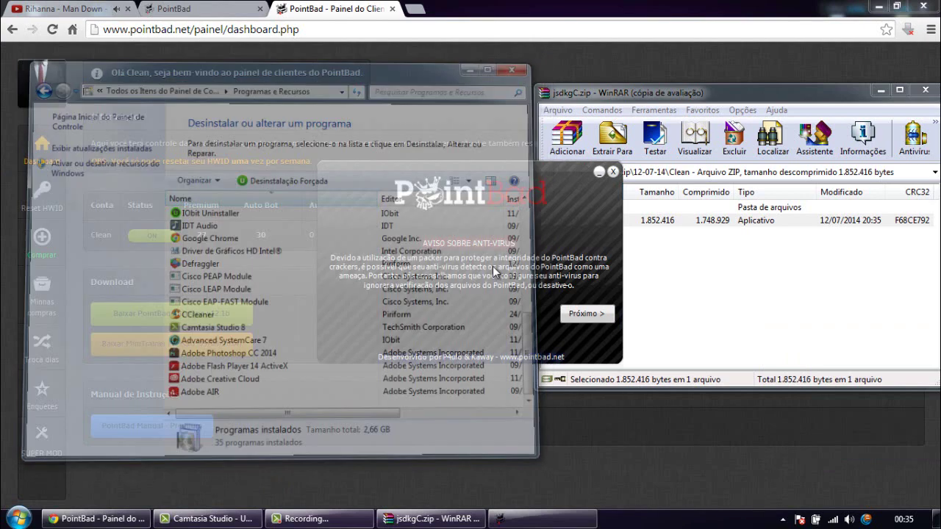
- Start installing PointBad in C:\ and clear the archive and browser windows off the desktop
click(585, 314)
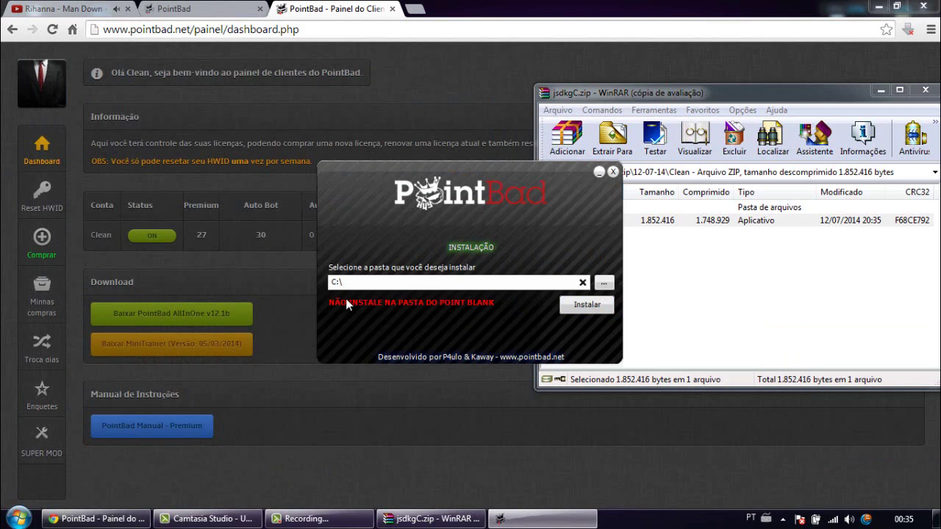
click(581, 305)
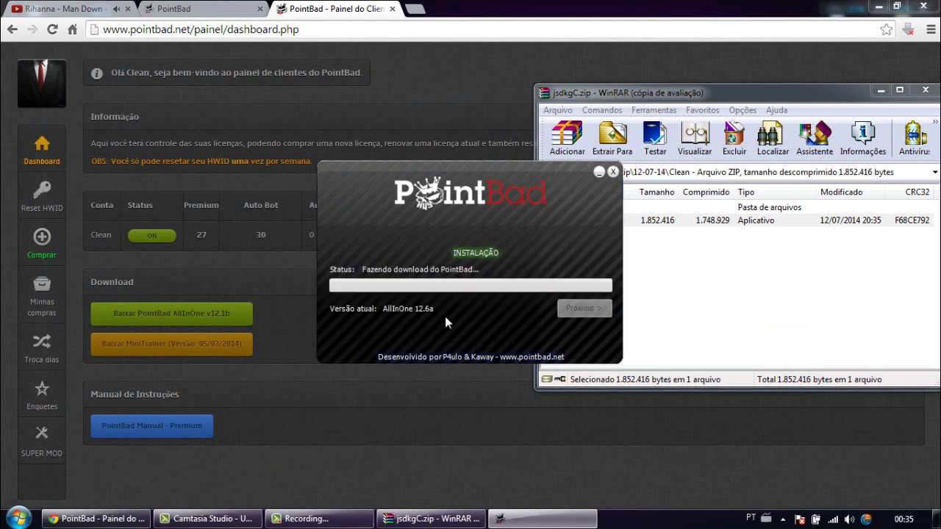
click(926, 89)
click(879, 6)
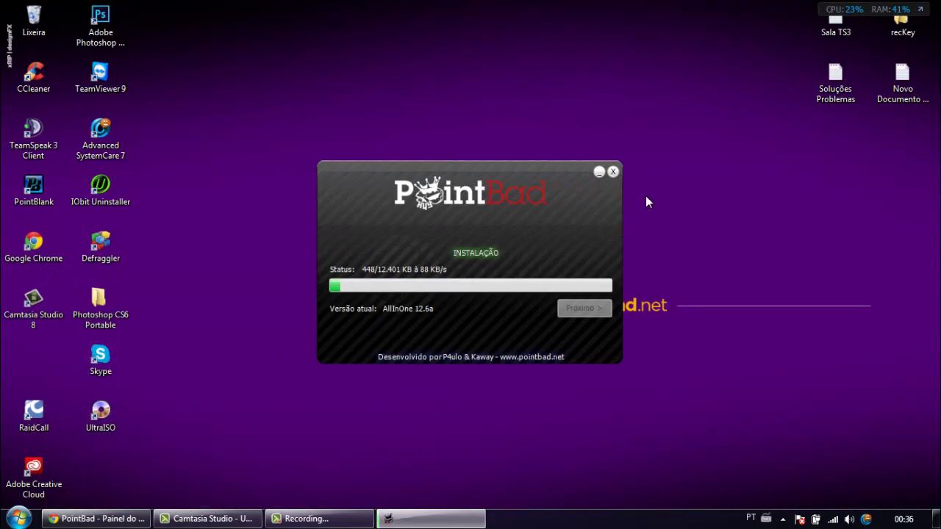
right_click(532, 81)
click(548, 120)
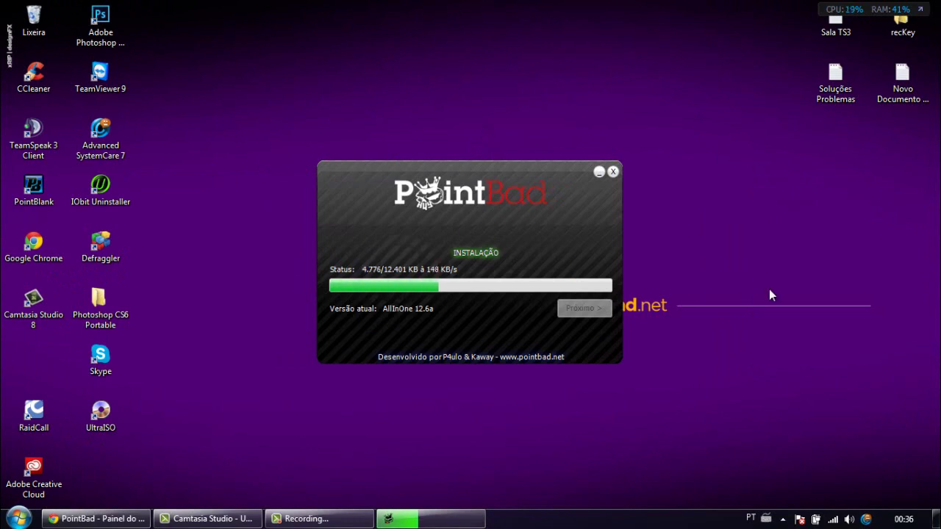
- Exit the system utility running in the tray and close the CPU and RAM monitor
right_click(866, 518)
click(847, 507)
right_click(875, 13)
click(805, 124)
right_click(623, 38)
click(647, 79)
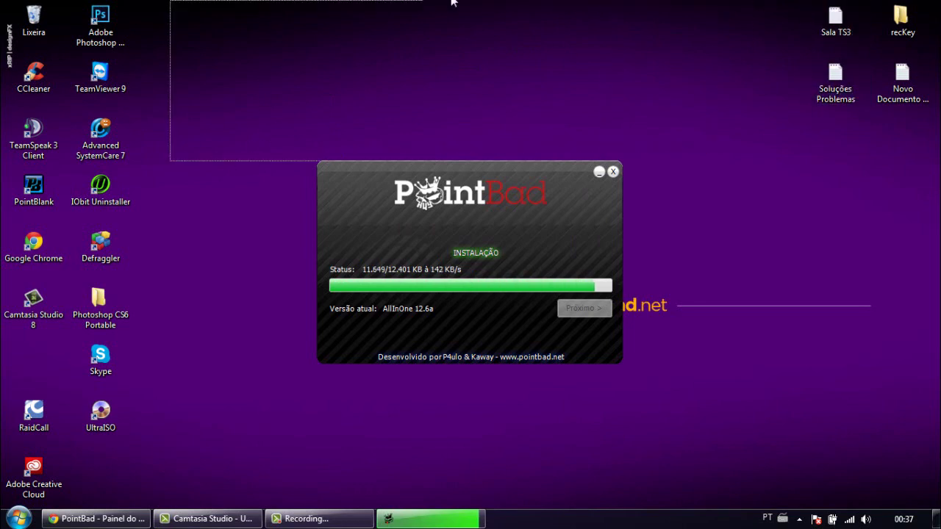
drag(765, 2, 184, 191)
drag(224, 213, 111, 316)
drag(206, 346, 722, 1)
drag(690, 45, 219, 395)
drag(221, 449, 390, 383)
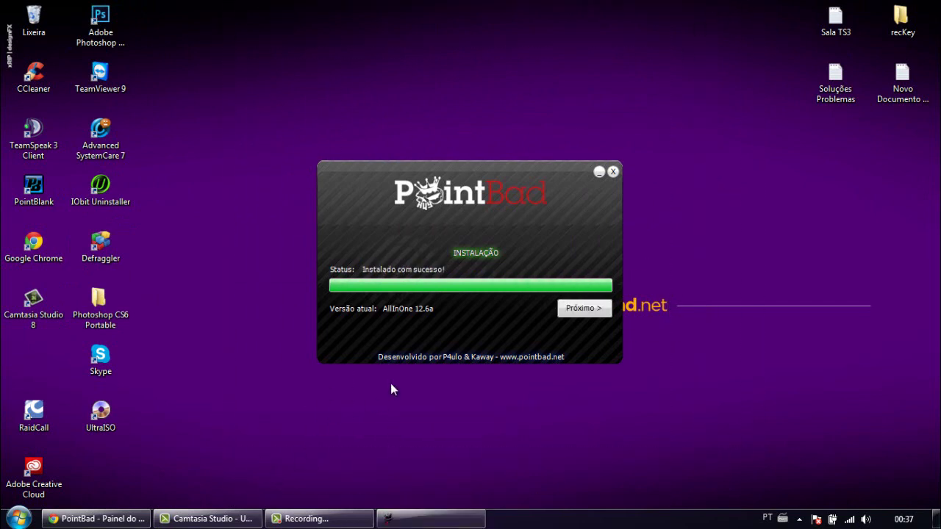
- Continue past the installer's completed download stage
click(597, 309)
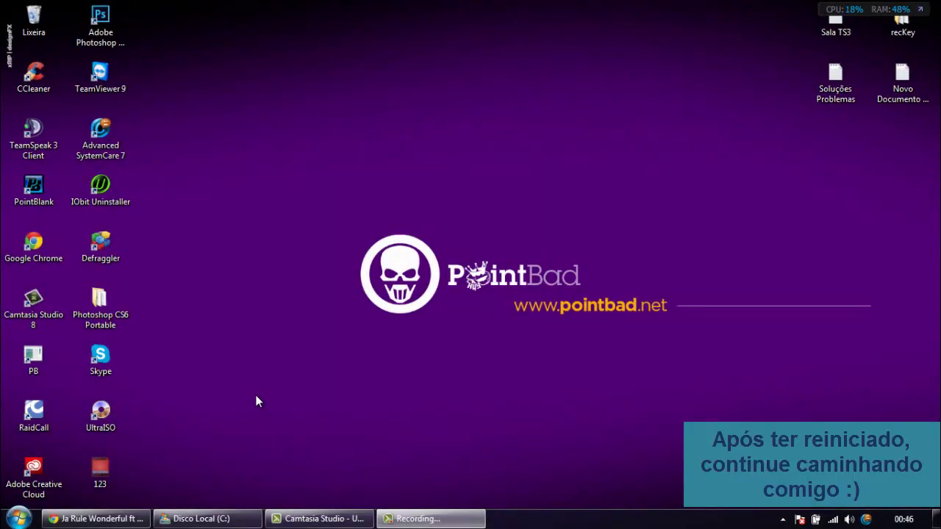
- Open the compatibility settings in the properties of the PB desktop shortcut
right_click(34, 370)
click(44, 499)
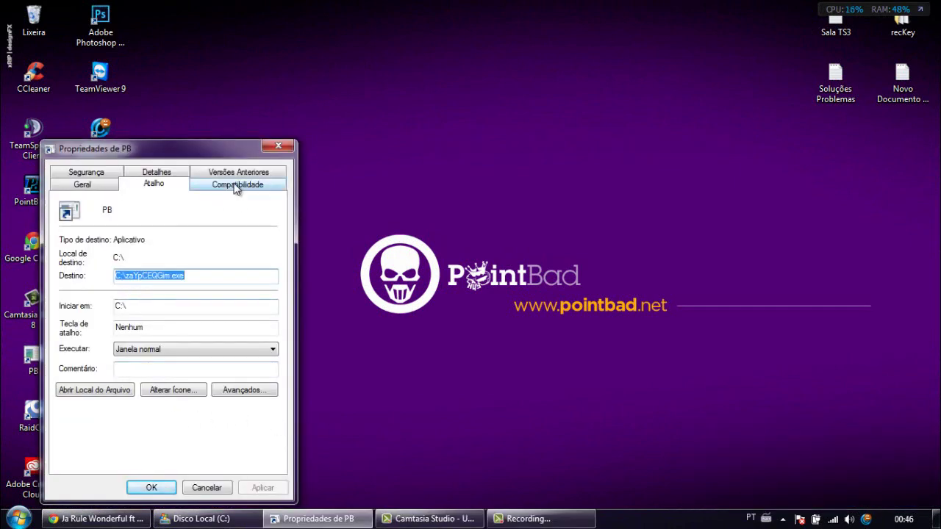
click(235, 185)
click(114, 263)
click(117, 280)
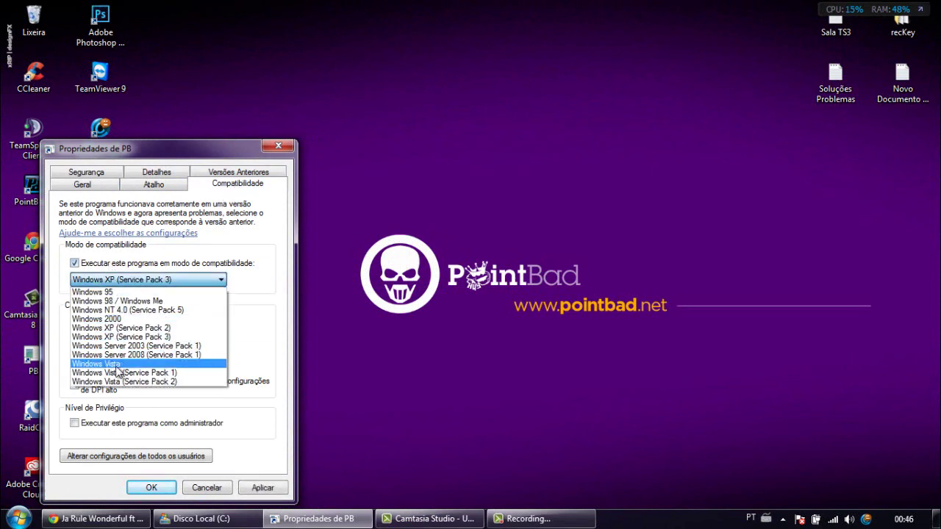
click(129, 319)
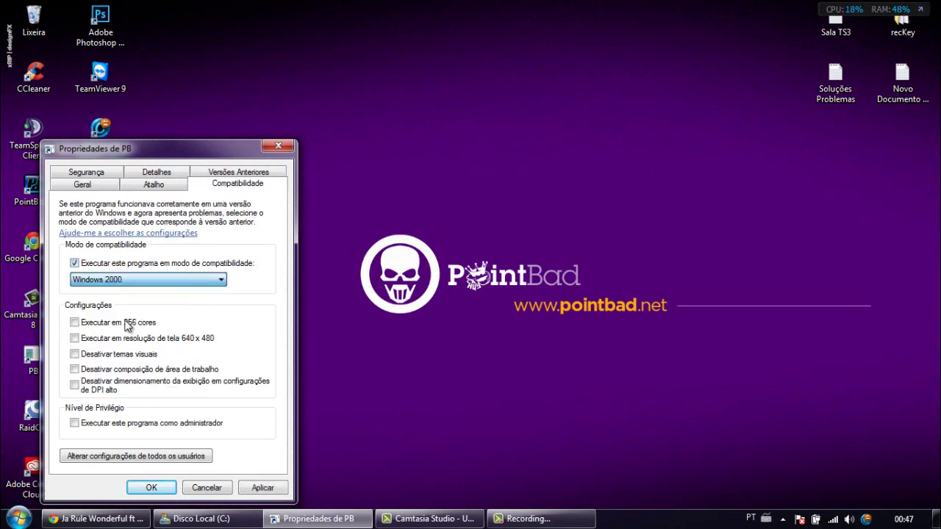
click(75, 264)
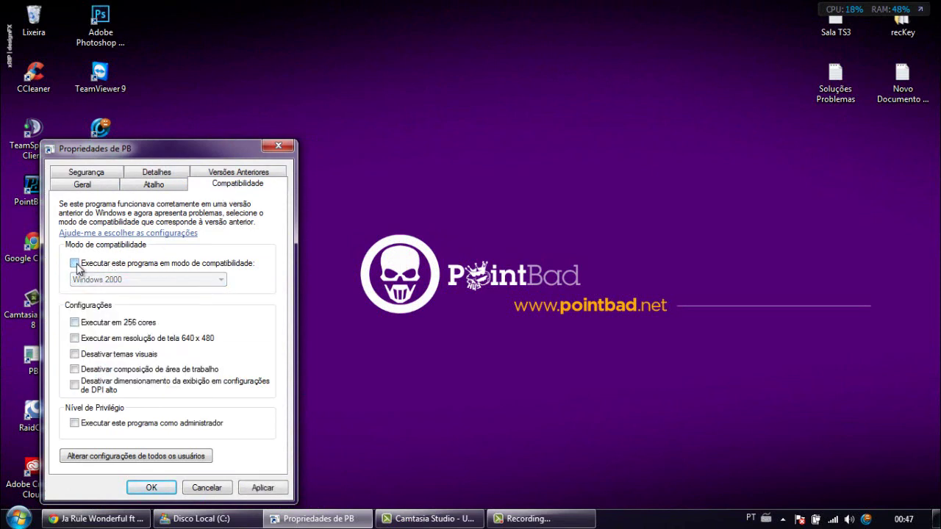
- Set the PB shortcut to run as administrator and save its properties
click(108, 428)
click(253, 488)
click(152, 490)
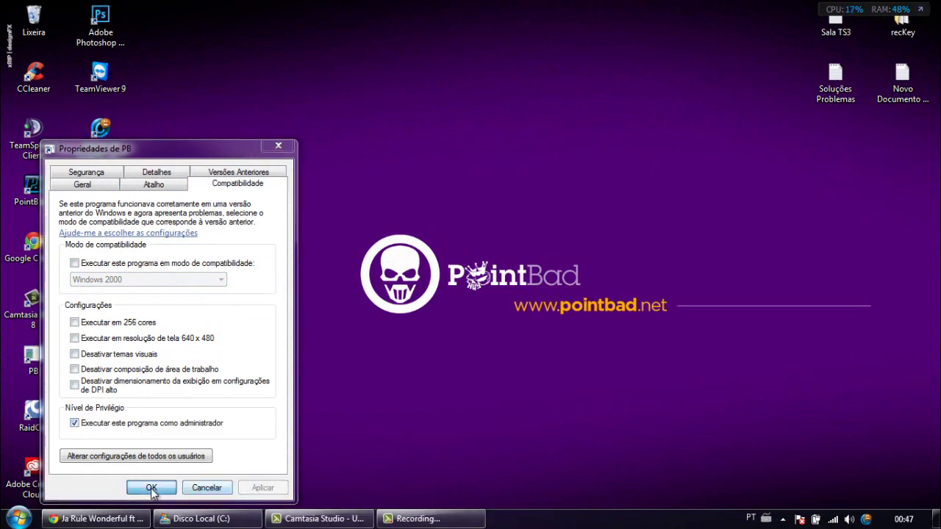
right_click(361, 243)
click(390, 282)
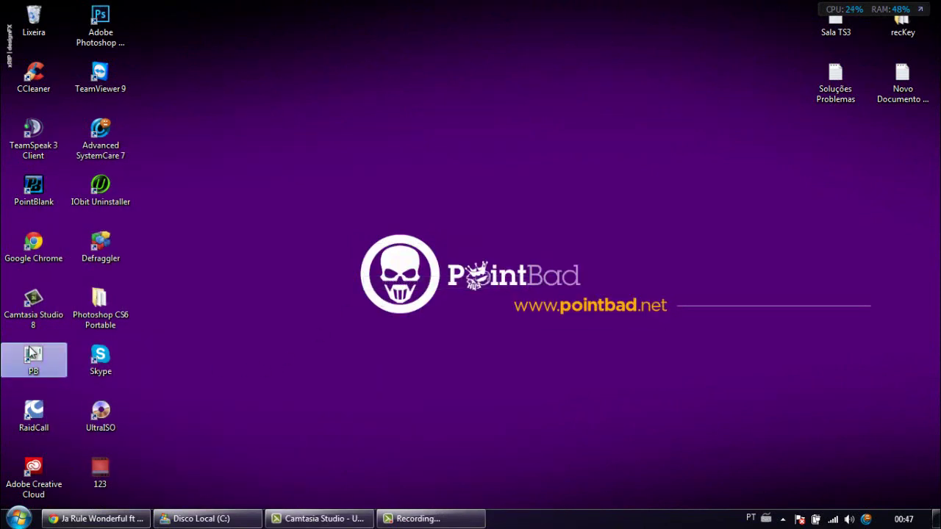
- Launch PB from its desktop shortcut and browse the Novidades notes in the updater window
double_click(29, 351)
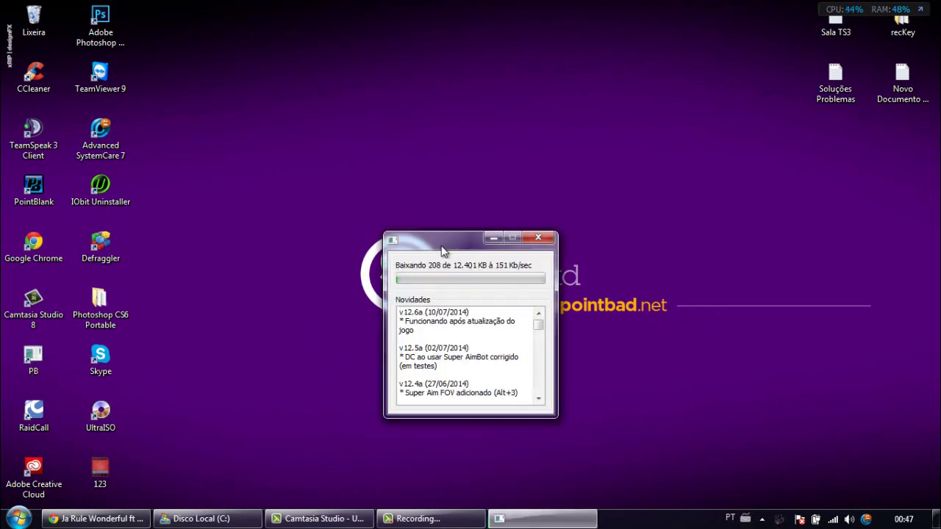
drag(442, 246, 449, 51)
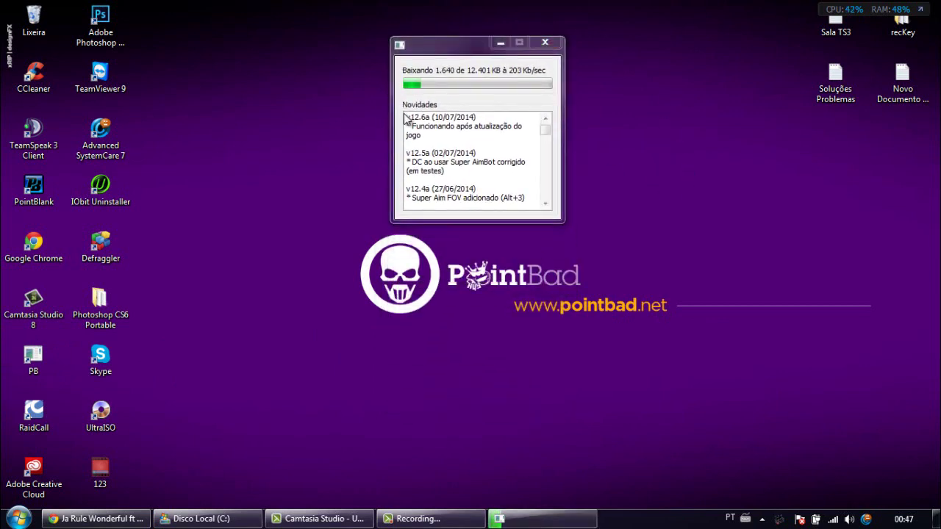
scroll(518, 157, down, 6)
mouse_move(545, 138)
mouse_down()
mouse_move(546, 186)
mouse_move(546, 126)
mouse_up()
right_click(684, 98)
click(713, 138)
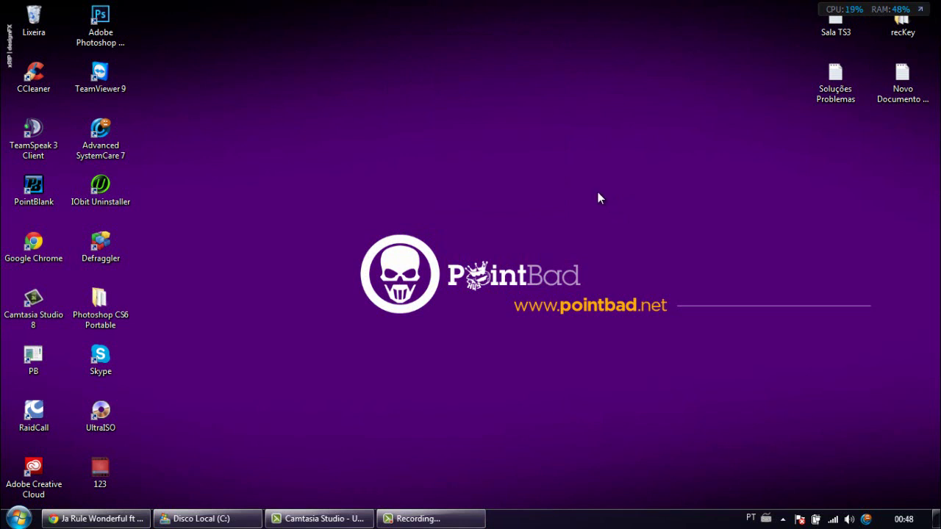
- Launch PB from its desktop shortcut and set the Point Blank folder to C:\OnGame\PointBlank
right_click(636, 87)
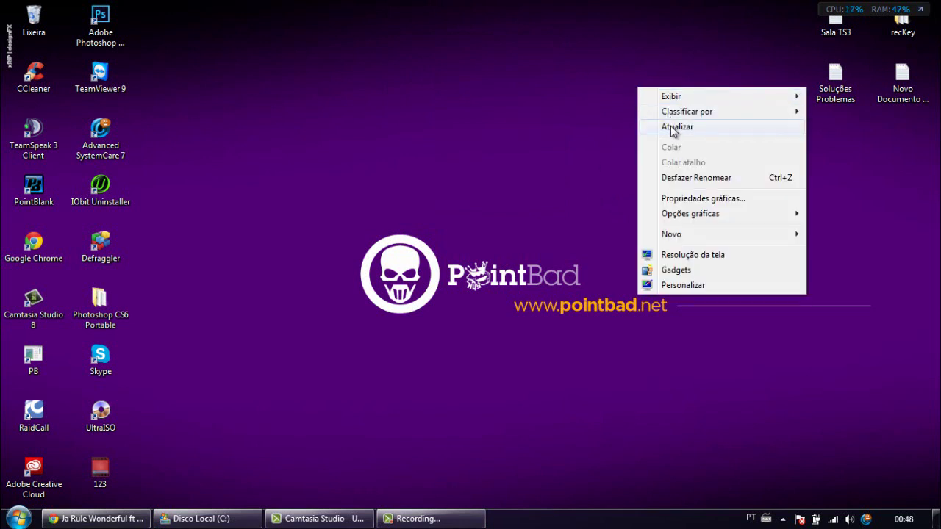
click(684, 126)
double_click(33, 358)
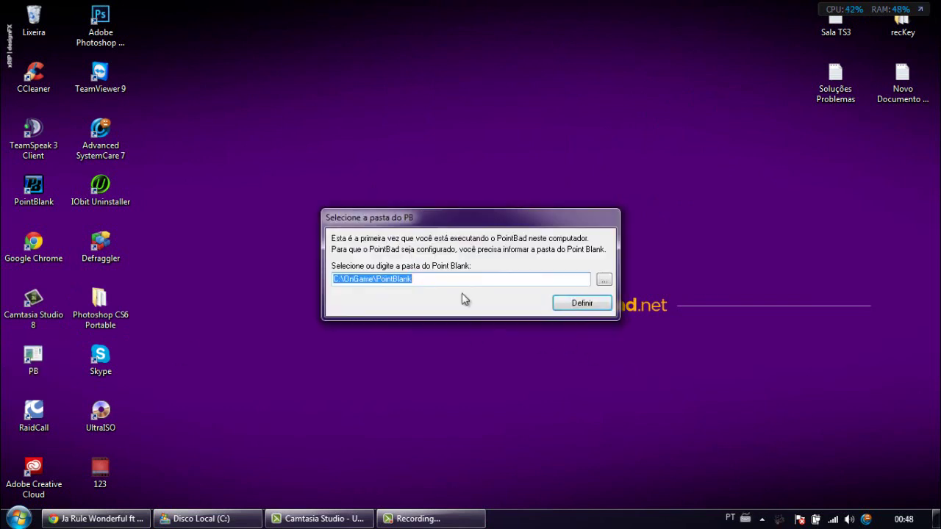
click(422, 280)
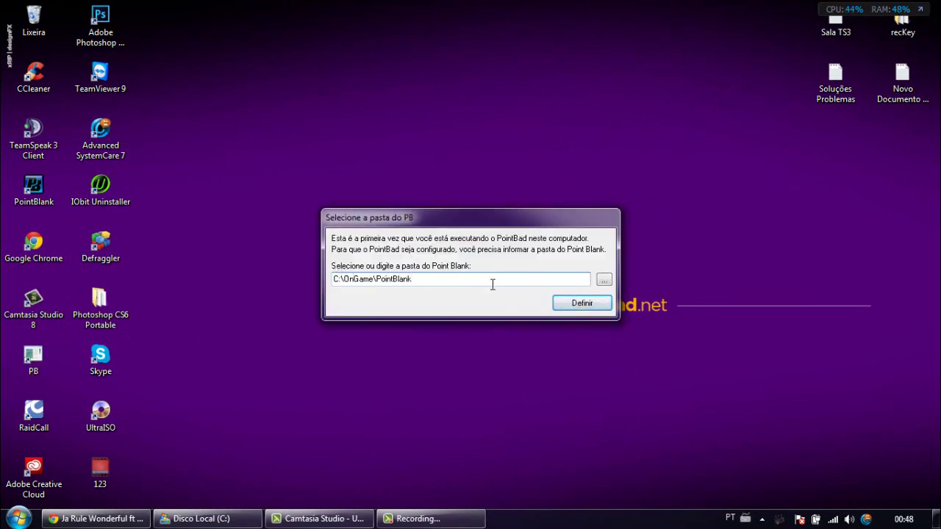
click(553, 303)
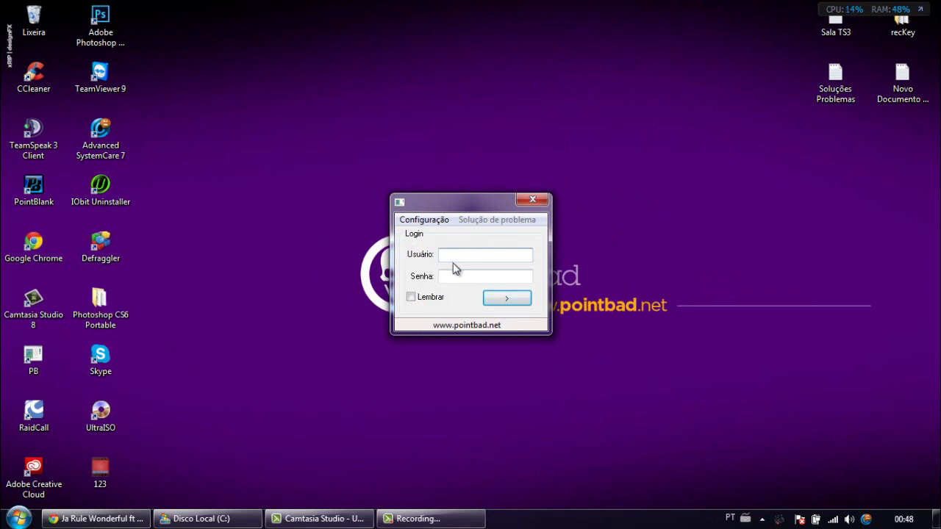
- Log in with the account's username and password, with the Lembrar option enabled
text(Clean)
key(Tab)
click(411, 297)
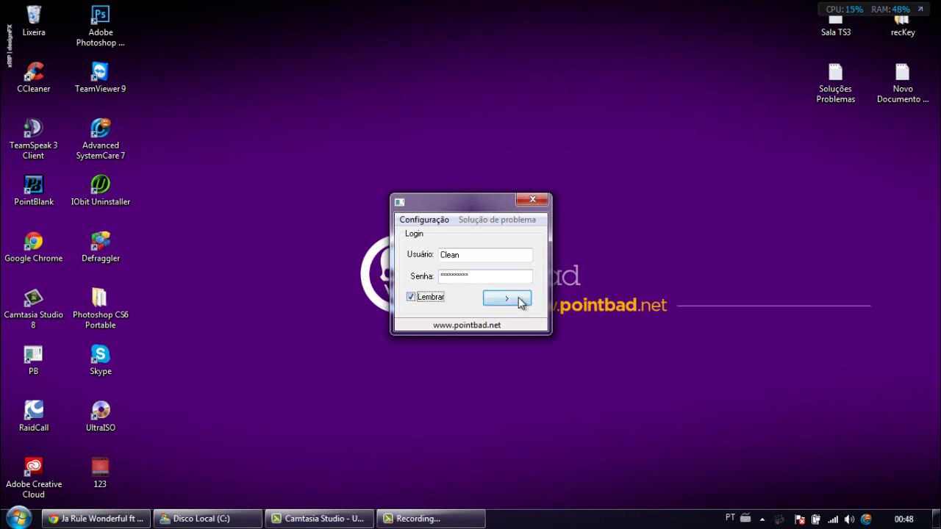
click(506, 298)
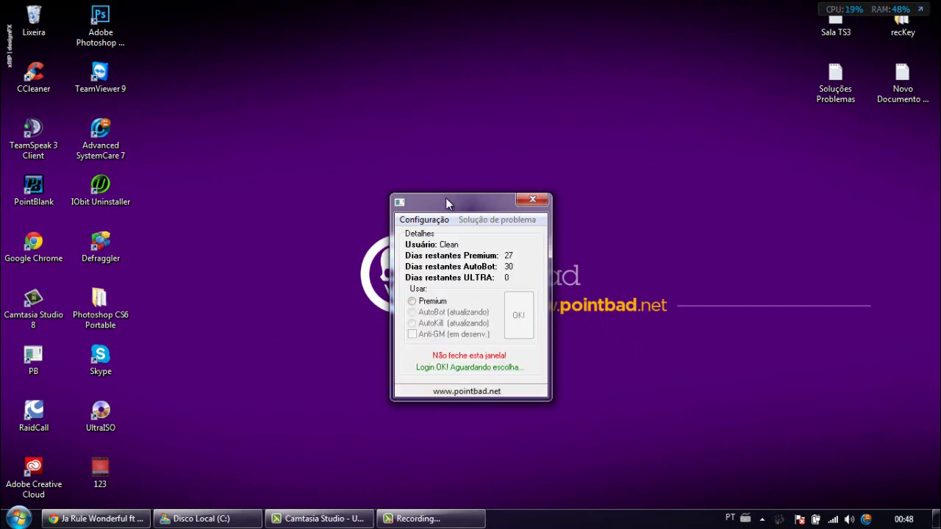
- Move the PointBad window away from the desktop's center and confirm the Premium option
drag(446, 204, 246, 70)
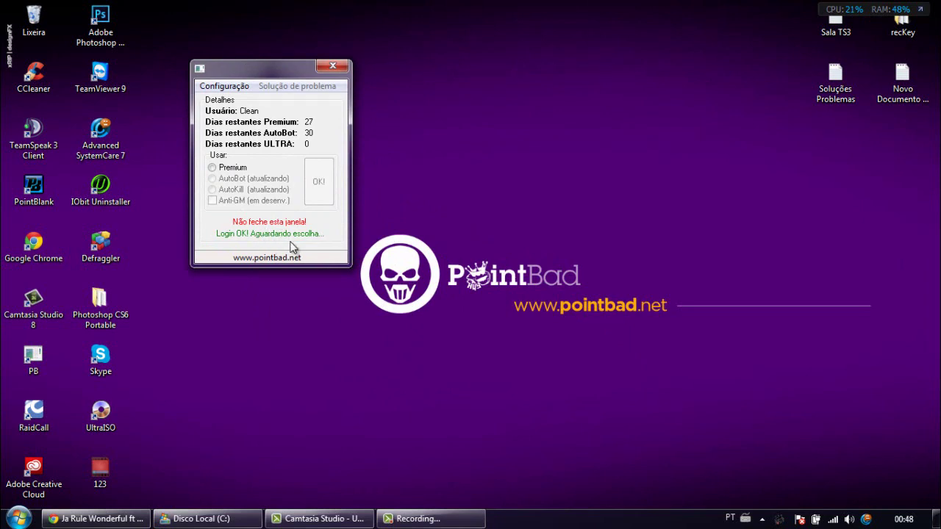
click(213, 168)
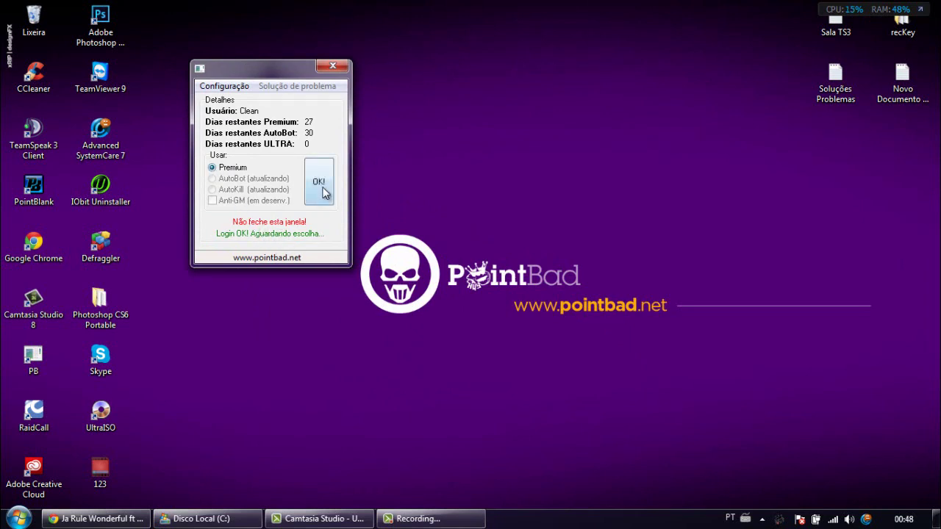
click(321, 183)
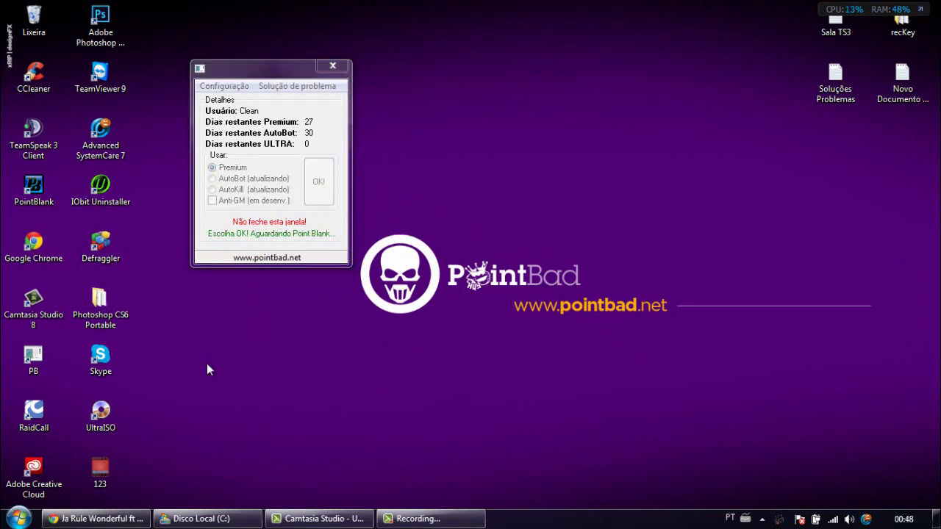
- Show the PointBlank desktop shortcut's file location and open PBConfig from that folder
right_click(206, 363)
click(235, 191)
right_click(49, 197)
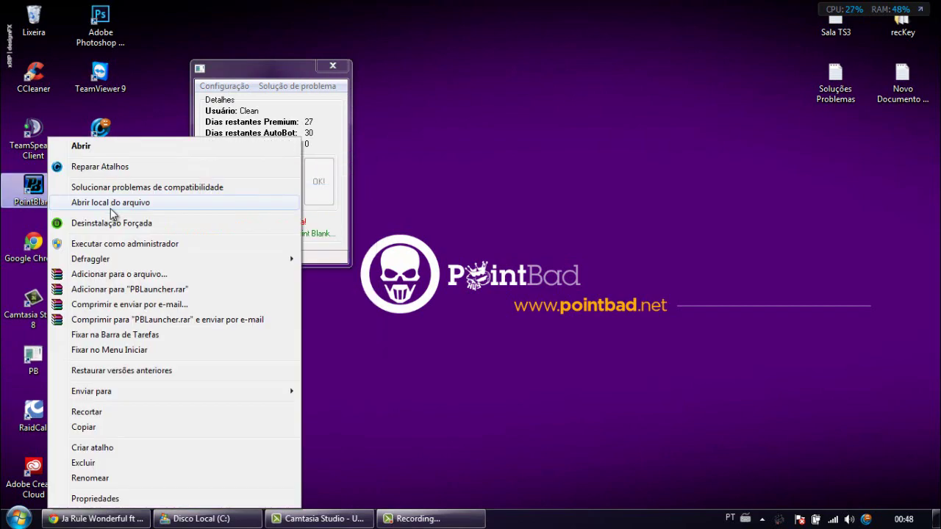
click(107, 203)
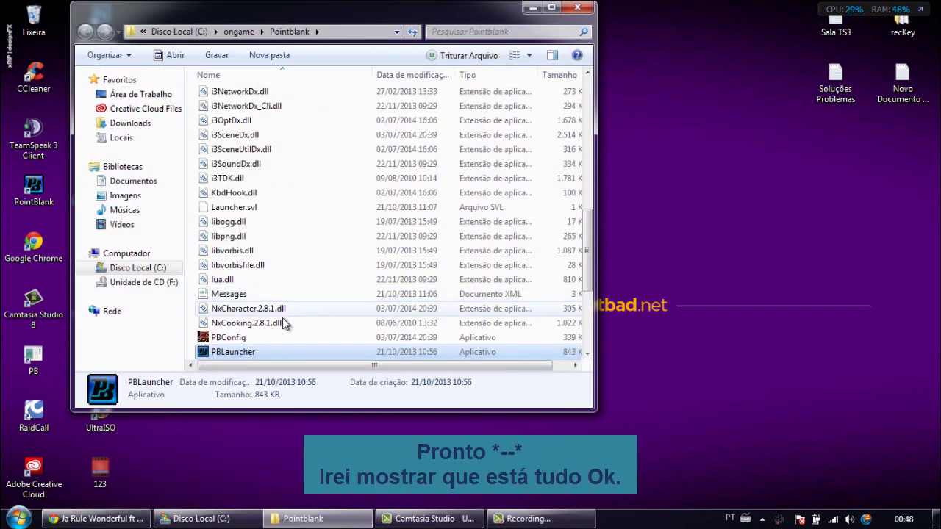
double_click(228, 332)
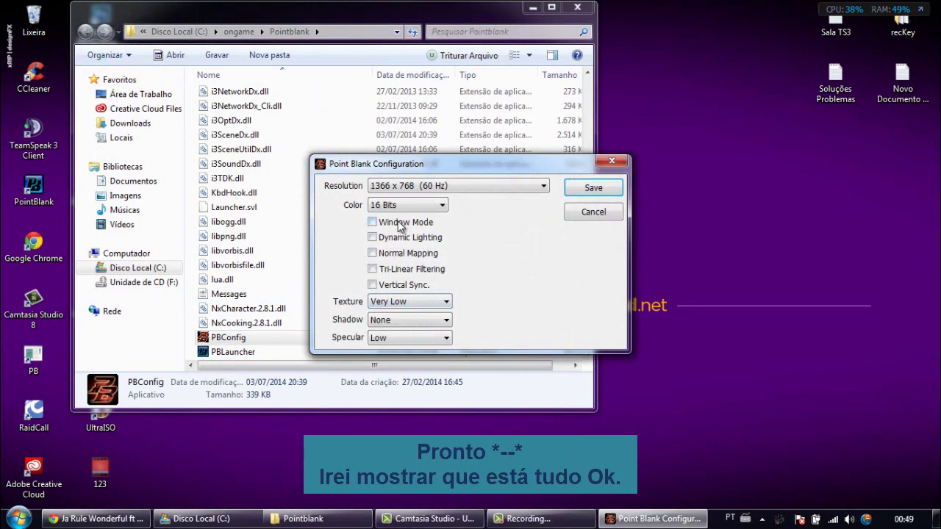
- Enable Window Mode and choose a resolution in the Point Blank configuration, save it, and close the game folder
click(400, 223)
click(405, 186)
click(441, 194)
click(580, 191)
click(571, 8)
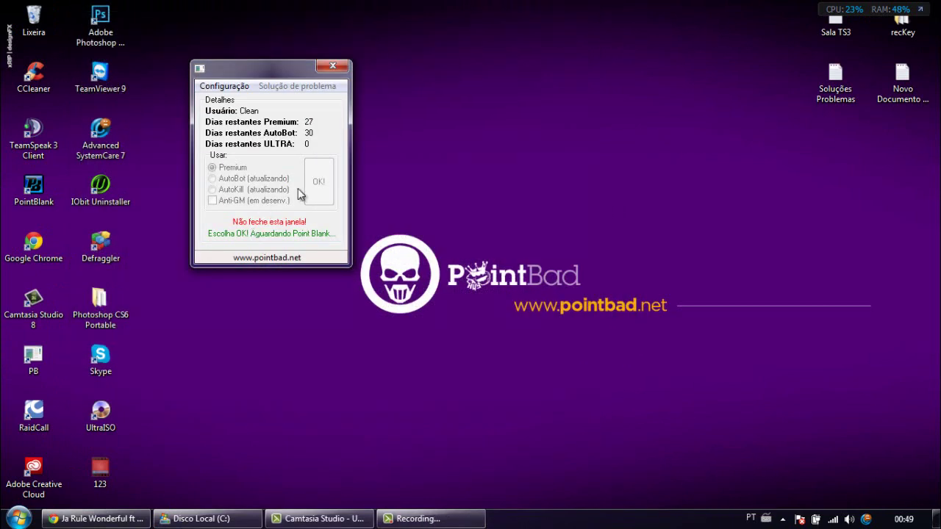
- Start the game through the PointBlank launcher and enter a channel on Servidor Combinado 002
double_click(33, 185)
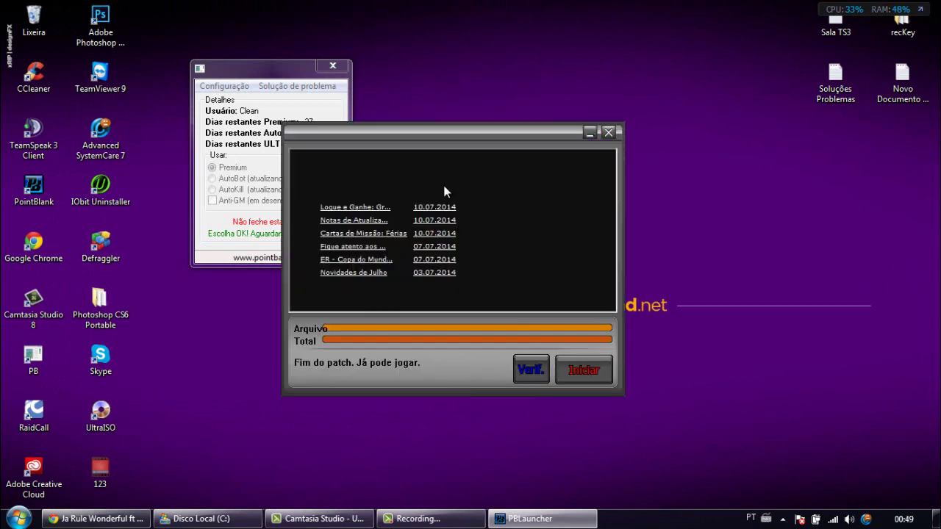
drag(528, 128, 719, 93)
click(774, 336)
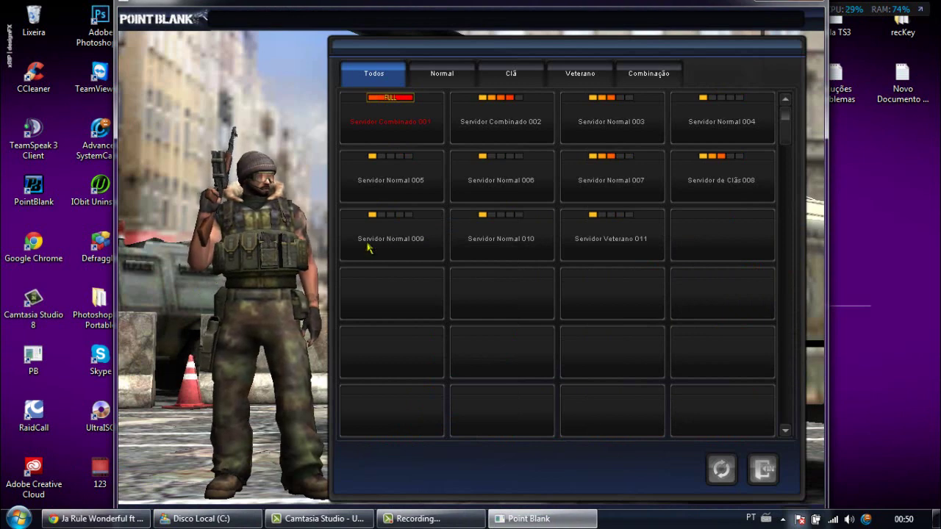
click(490, 102)
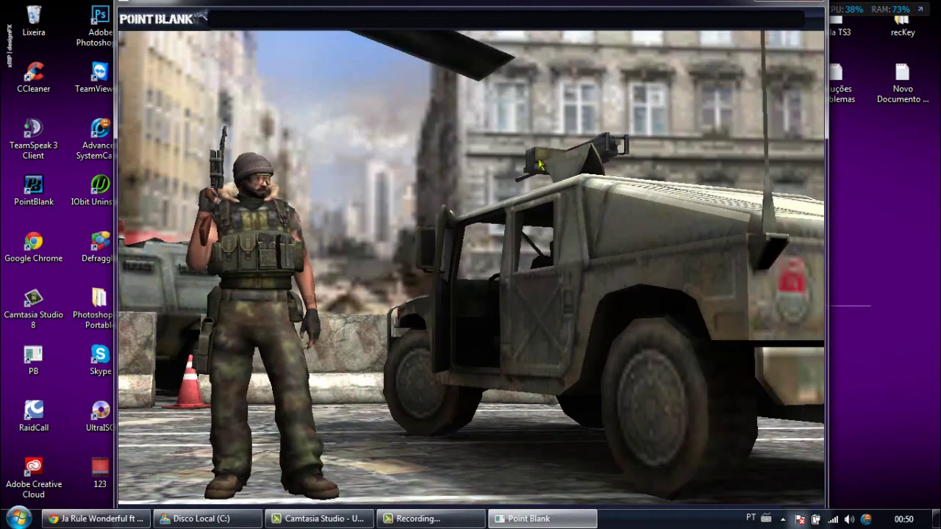
click(636, 255)
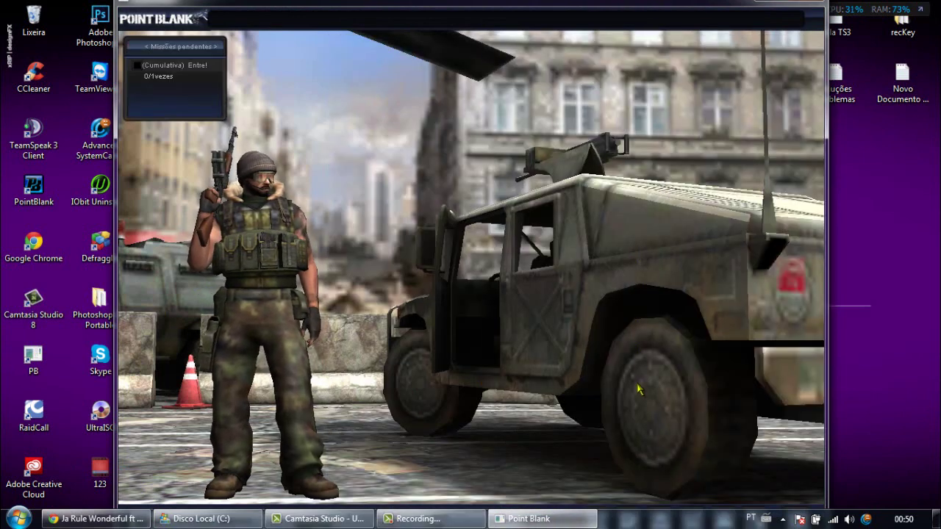
- Set the taskbar's screen location to Direita in its properties, with the buttons set to Nunca combinar
right_click(664, 516)
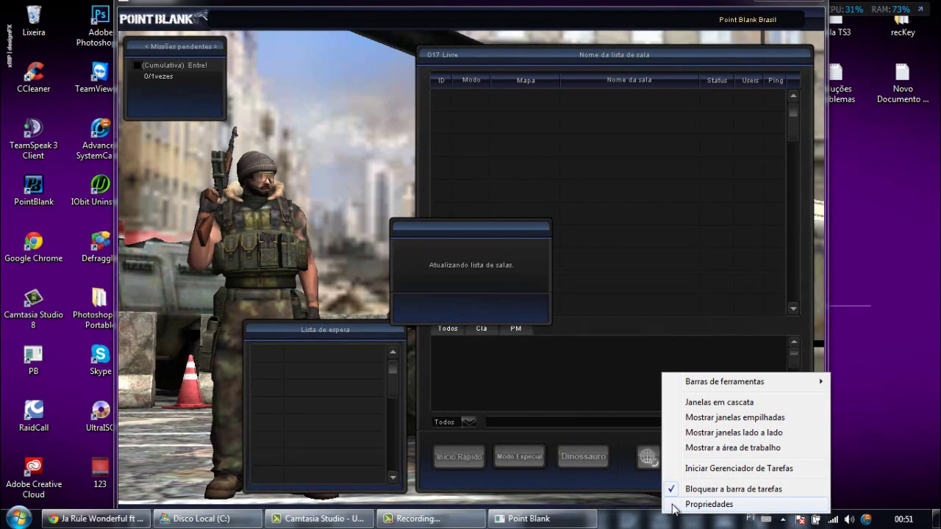
click(705, 505)
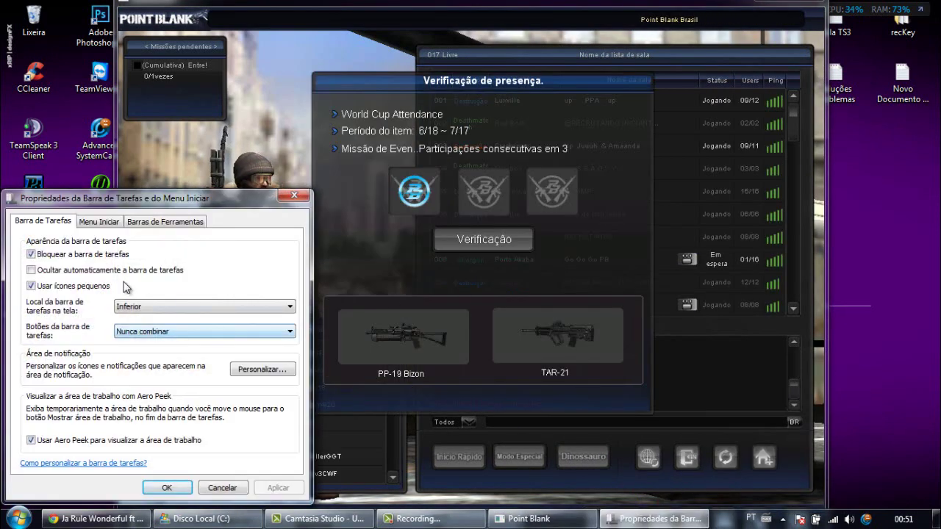
click(89, 274)
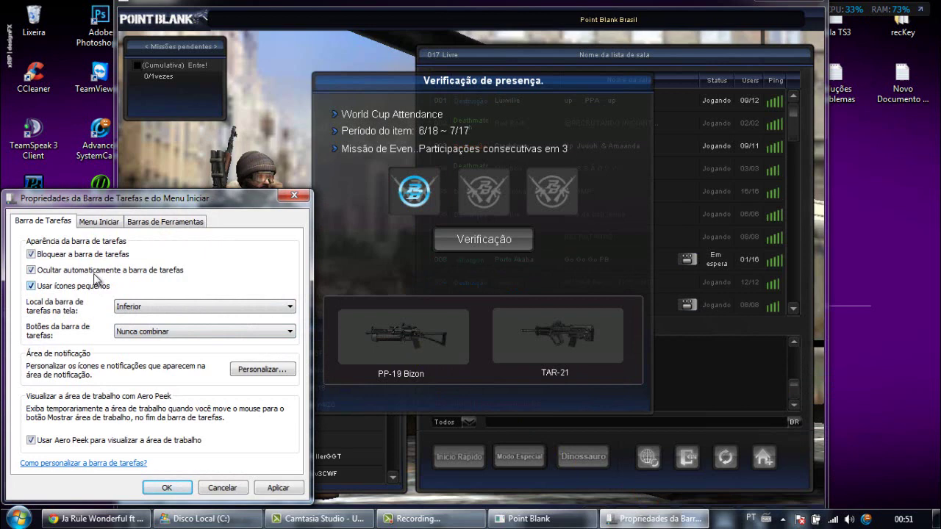
click(148, 306)
click(158, 331)
click(283, 489)
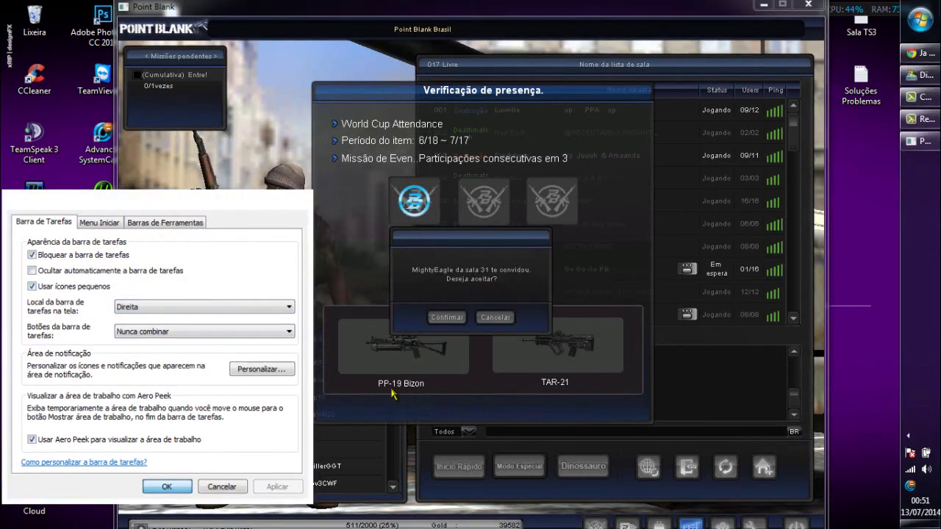
- Accept and leave the invited room, and run the World Cup attendance verification through to closing it
click(446, 317)
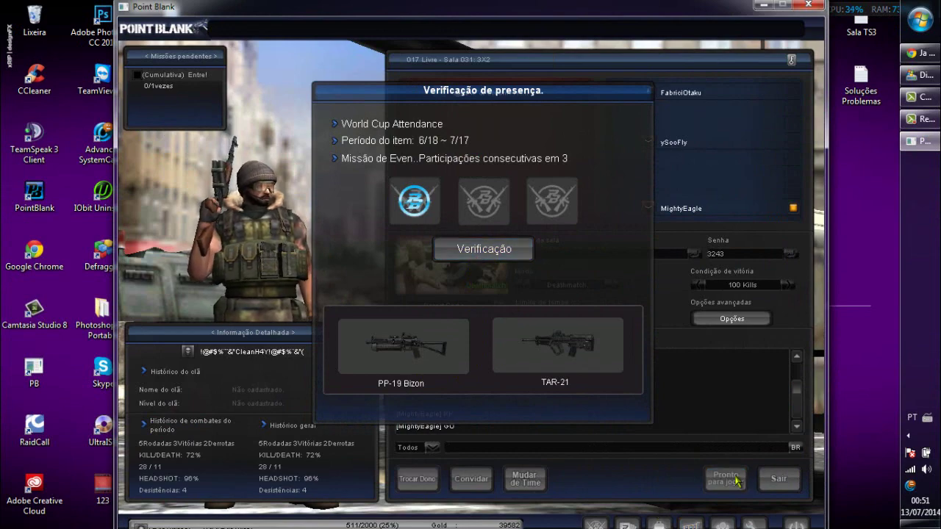
click(779, 479)
click(487, 250)
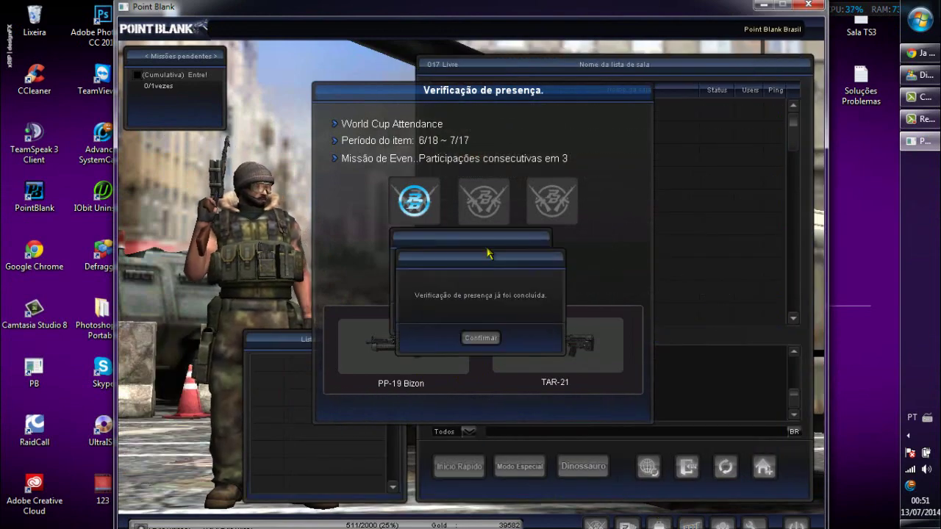
click(481, 337)
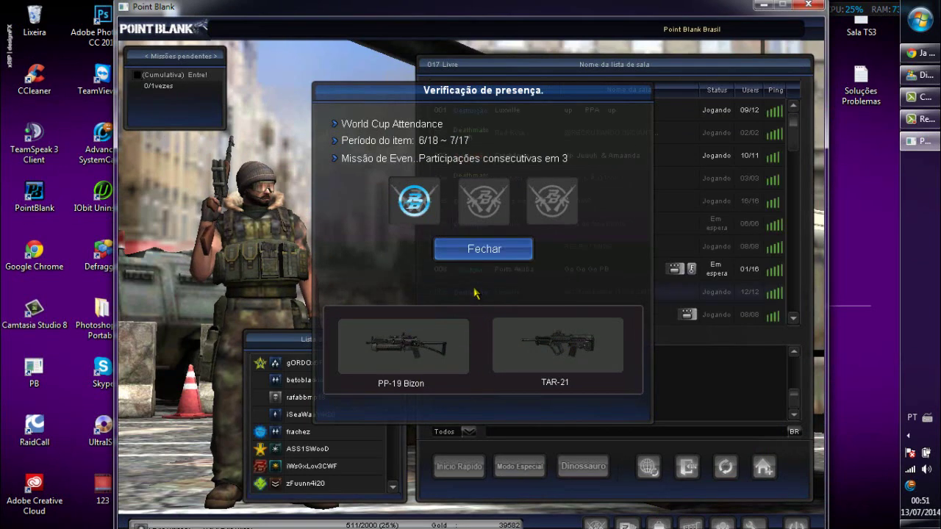
click(484, 249)
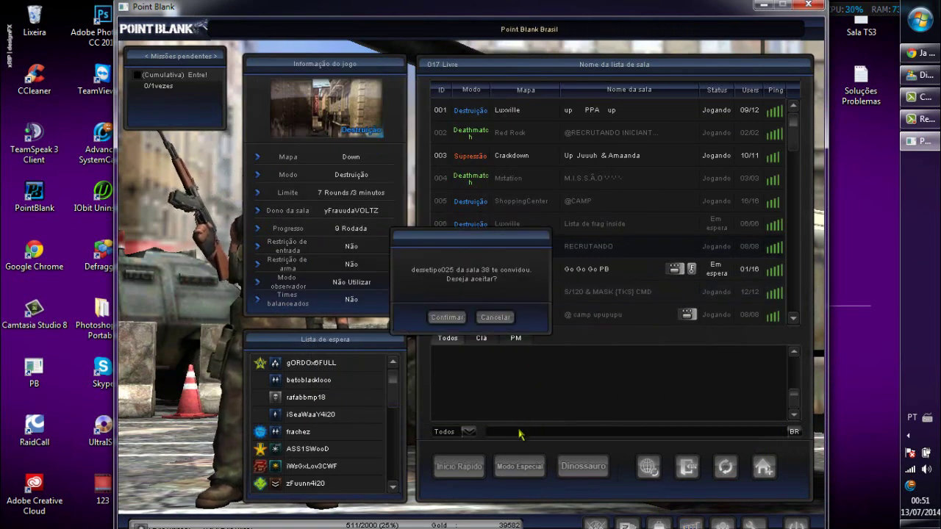
- Dismiss the room invitation and send "Oiii" in the lobby chat
key(Escape)
text(Oiii)
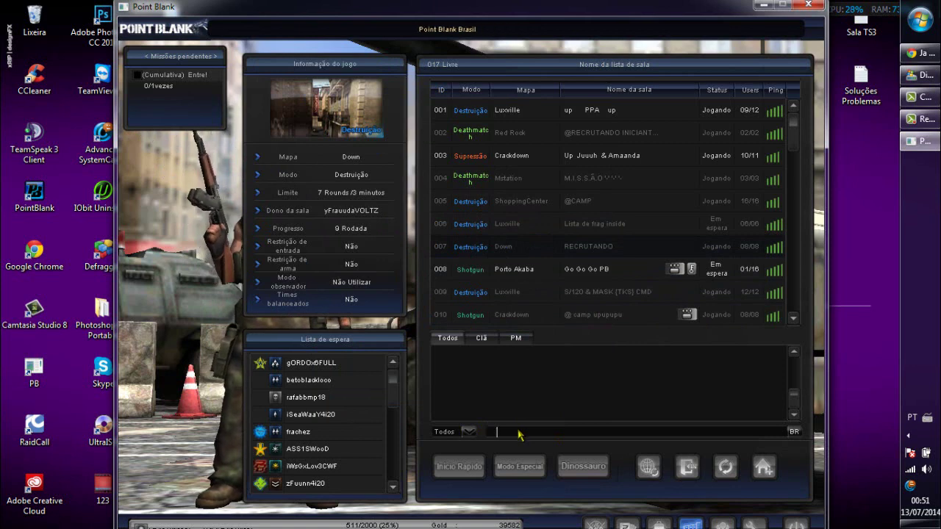
key(Return)
- Review both pages of the PointBad command list and close it
key(ctrl+h)
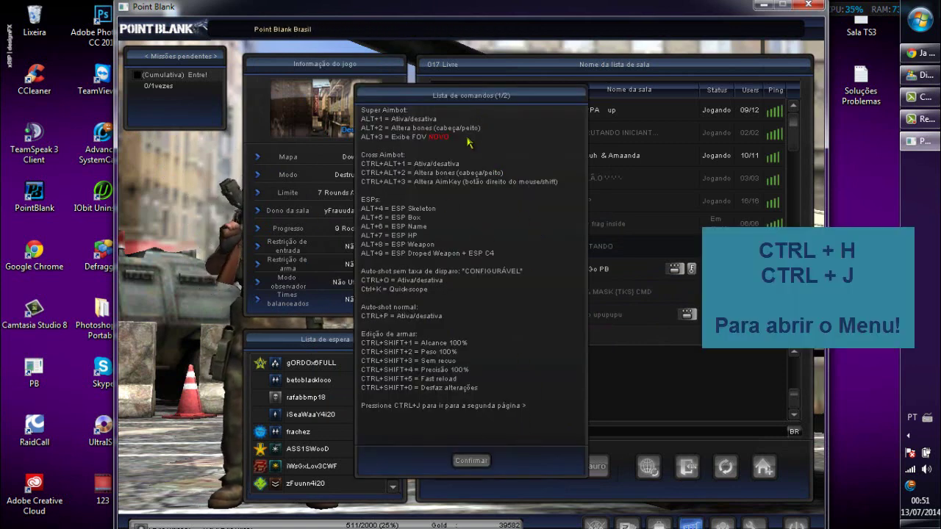
key(ctrl+j)
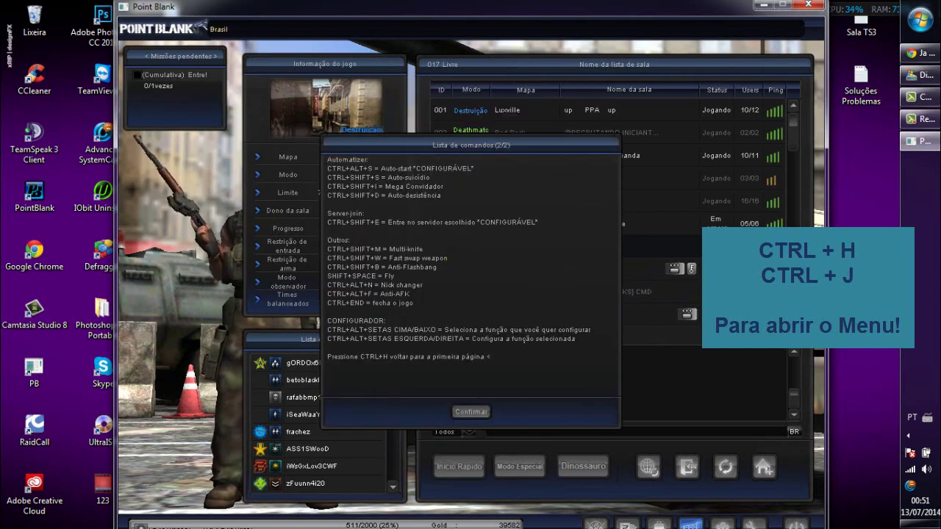
click(470, 411)
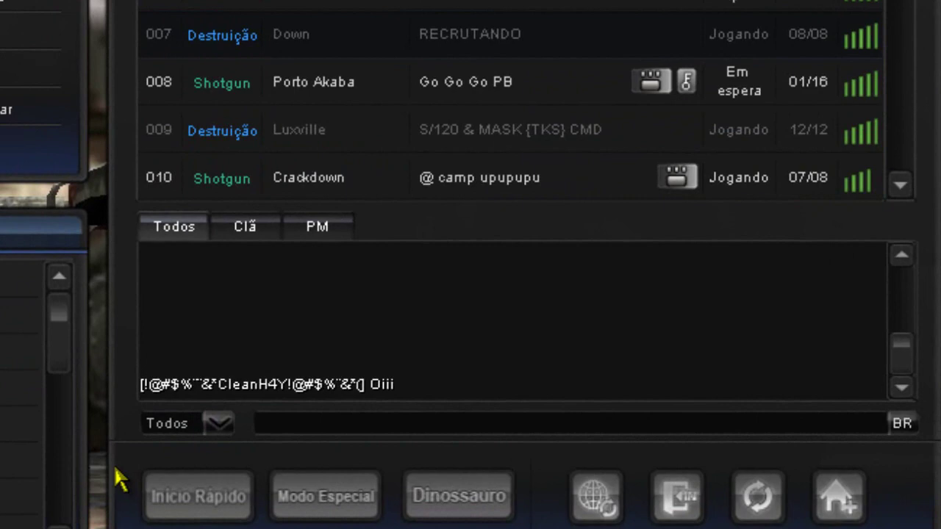
- Turn on Super Aim with its bone set to Cabeça and FOV enabled, and decline the room invitation
key(F1)
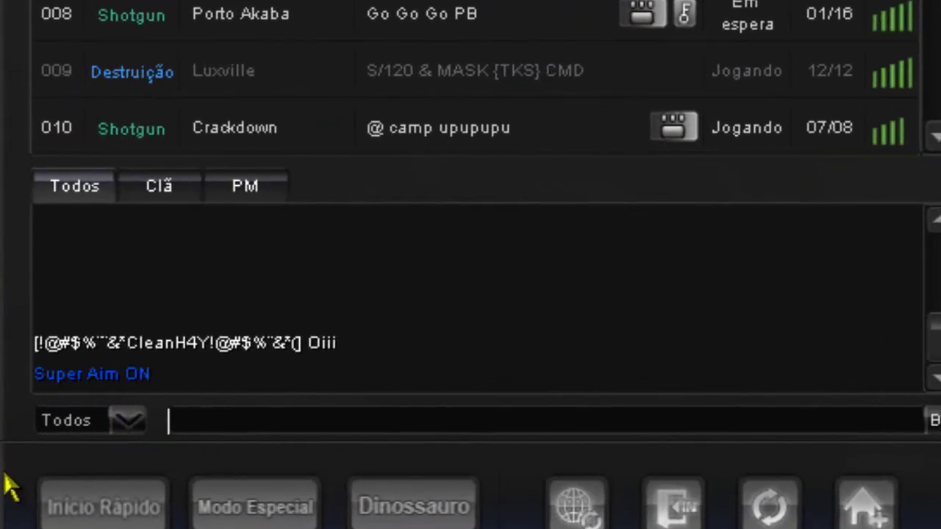
key(F2)
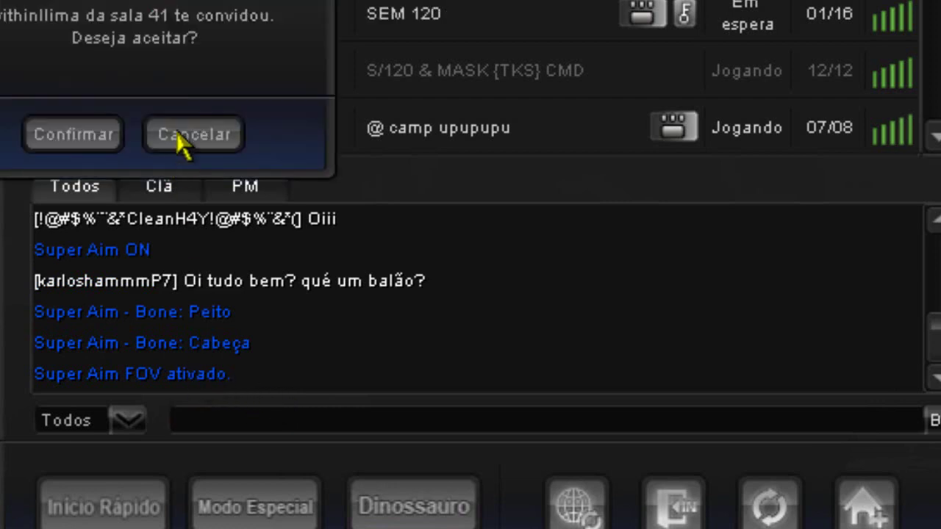
click(180, 132)
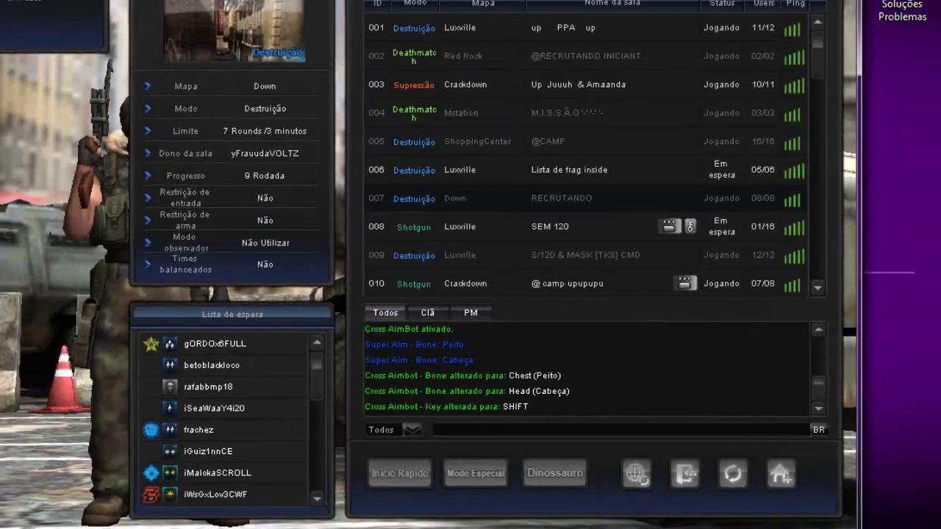
- Open the weapon inventory and check the weapon-editing commands on the command list's first page
click(658, 524)
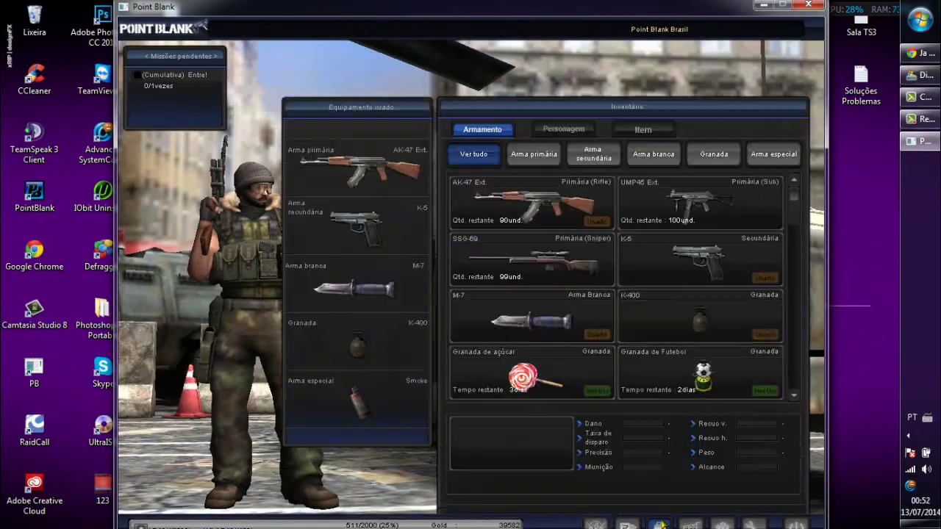
key(ctrl+h)
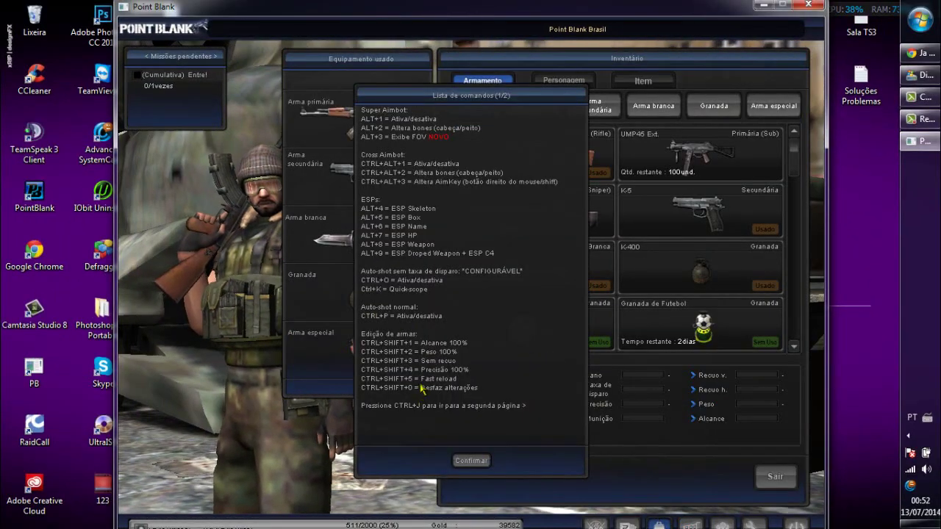
click(474, 460)
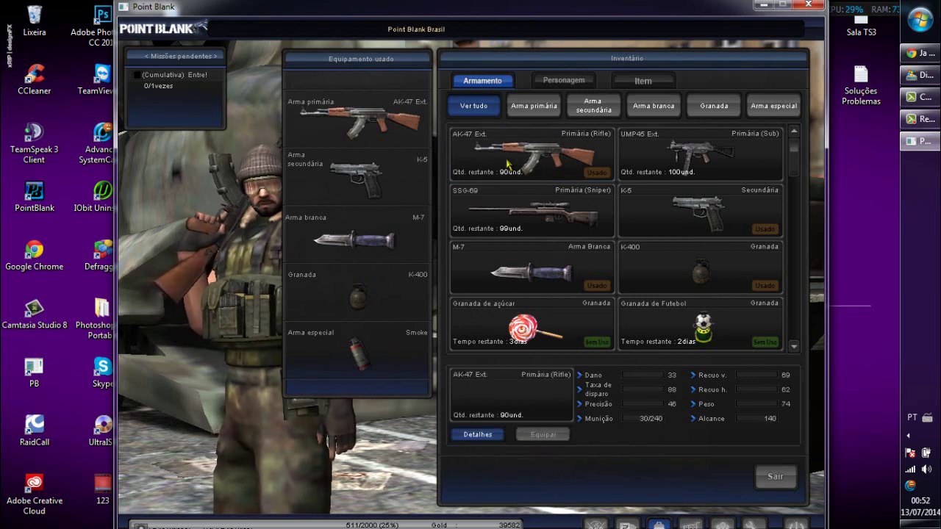
- Edit the AK-47 Ext. to raise its Alcance to 510 and its Peso to 95, acknowledging each change
key(shift+8)
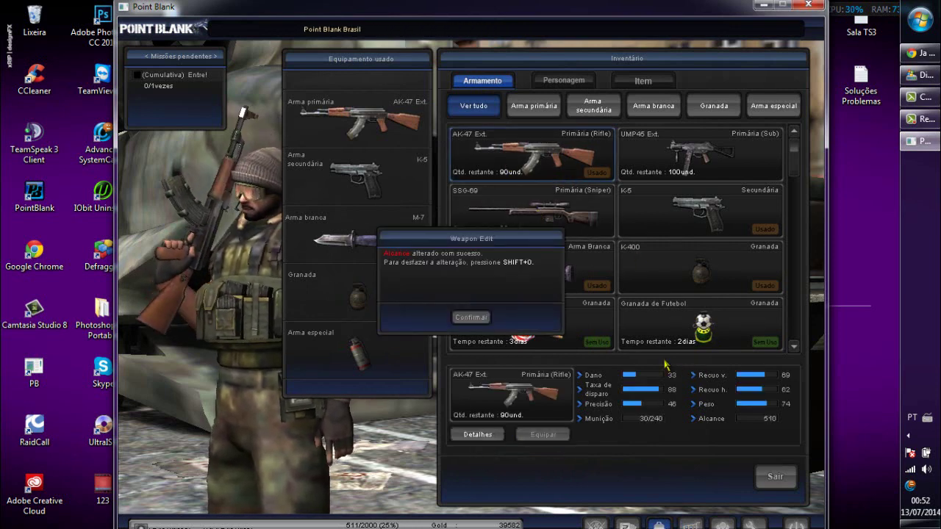
click(471, 317)
key(shift+7)
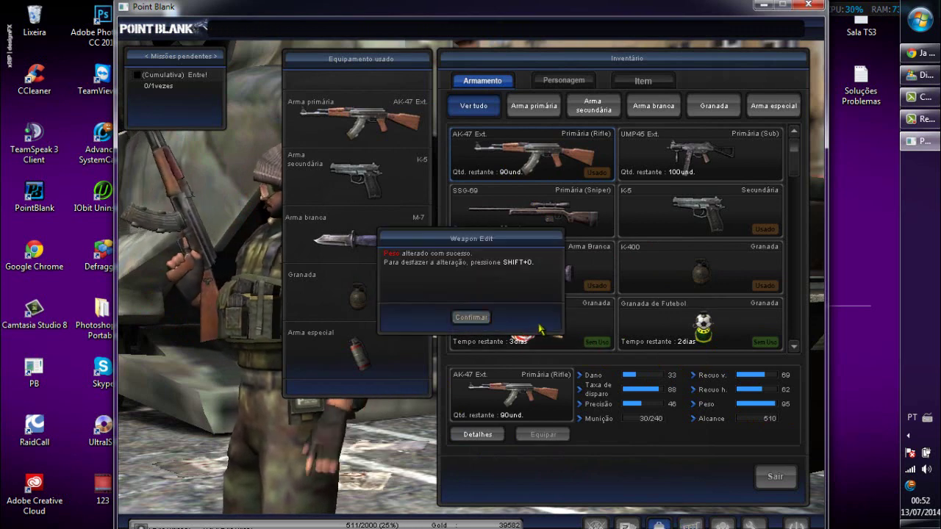
click(469, 317)
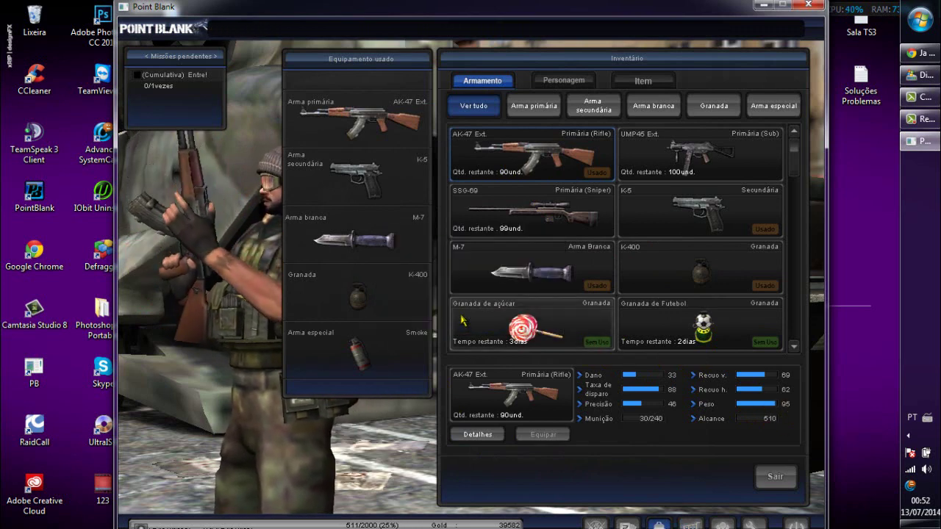
- Edit the AK-47 Ext. to set both Recuo values to 0 and Precisão to 100
key(shift+8)
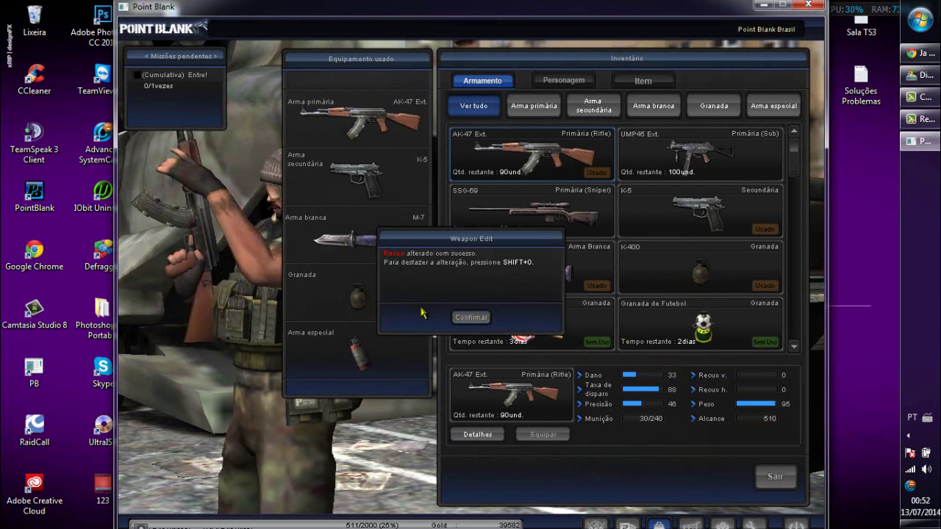
click(471, 318)
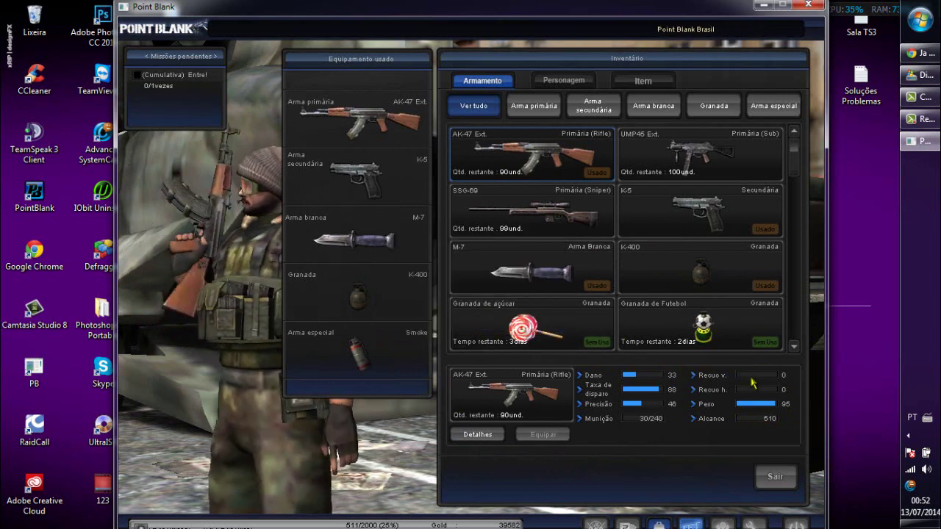
key(shift+0)
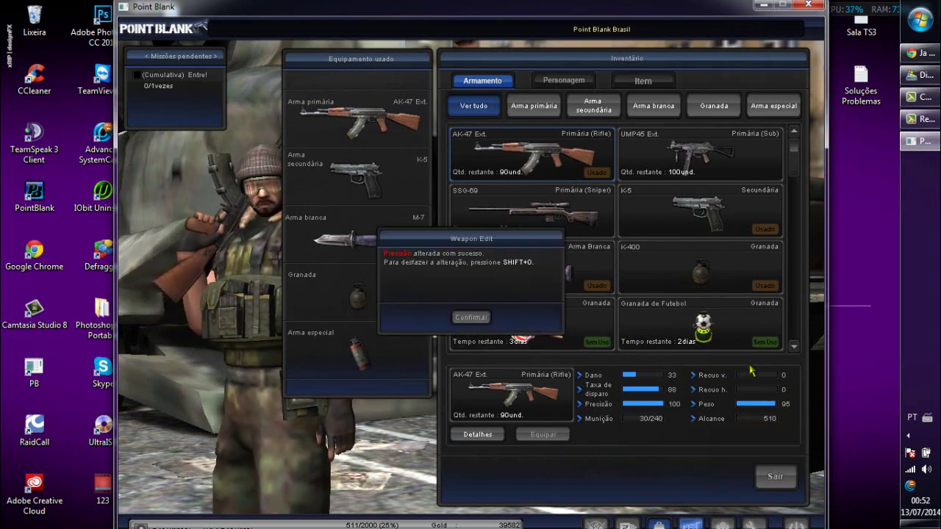